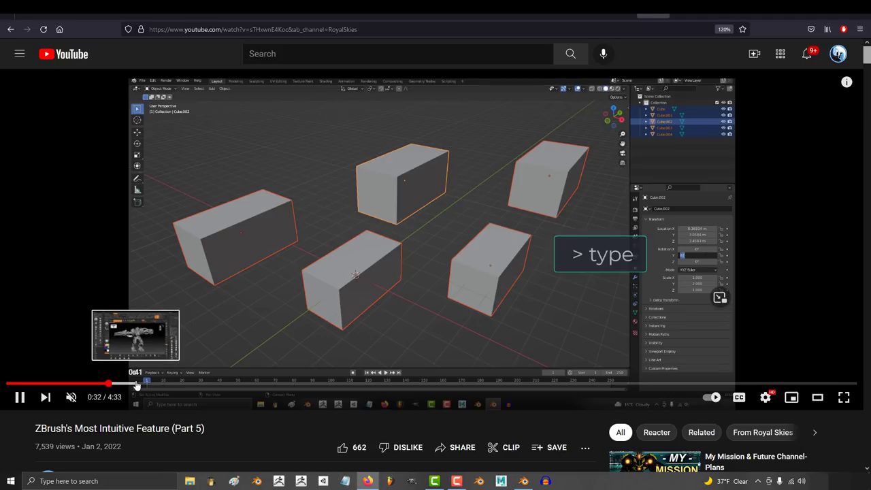
Examine the mech and female body models in ZBrush from several angles.
{"action": "left_click", "coordinate": [136, 384]}
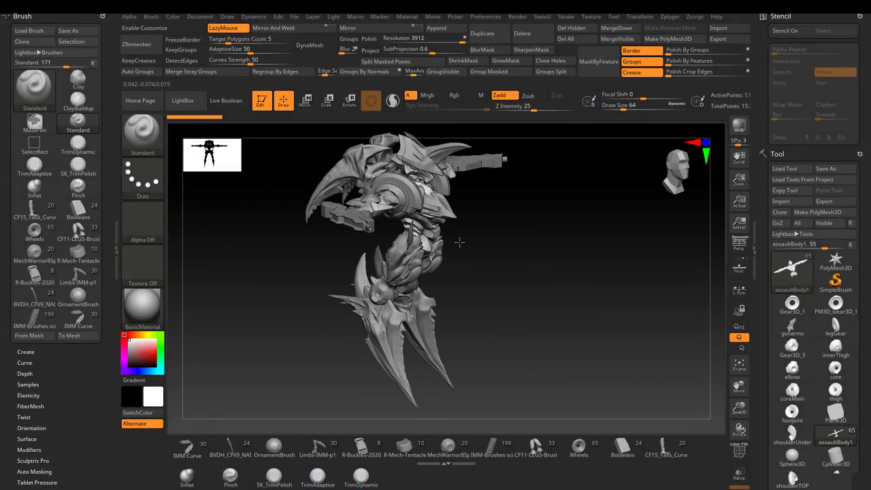
{"action": "left_click_drag", "start_coordinate": [459, 241], "coordinate": [519, 220]}
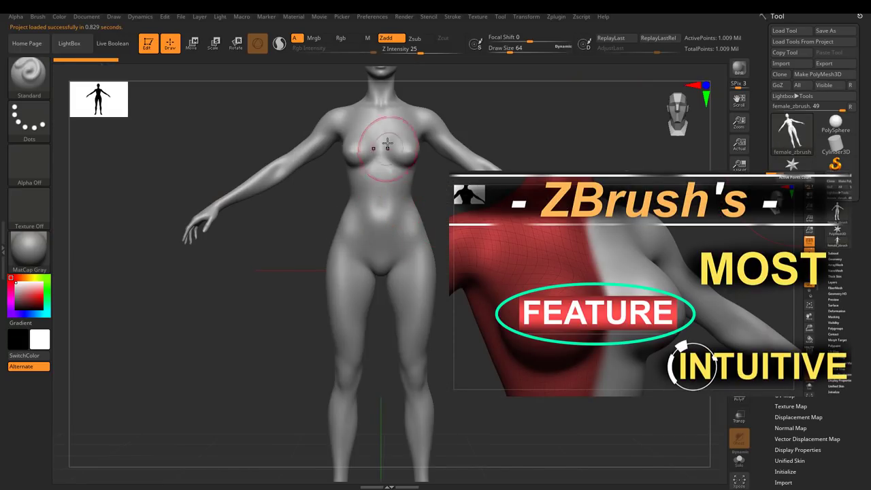
{"action": "mouse_move", "coordinate": [384, 145]}
{"action": "right_mouse_down"}
{"action": "mouse_move", "coordinate": [393, 138]}
{"action": "mouse_move", "coordinate": [382, 148]}
{"action": "mouse_move", "coordinate": [435, 151]}
{"action": "mouse_move", "coordinate": [427, 108]}
{"action": "right_mouse_up"}
{"action": "mouse_move", "coordinate": [266, 289]}
{"action": "right_mouse_down"}
{"action": "mouse_move", "coordinate": [328, 288]}
{"action": "mouse_move", "coordinate": [362, 311]}
{"action": "mouse_move", "coordinate": [296, 175]}
{"action": "mouse_move", "coordinate": [371, 341]}
{"action": "mouse_move", "coordinate": [371, 387]}
{"action": "right_mouse_up"}
{"action": "left_click", "coordinate": [862, 8]}
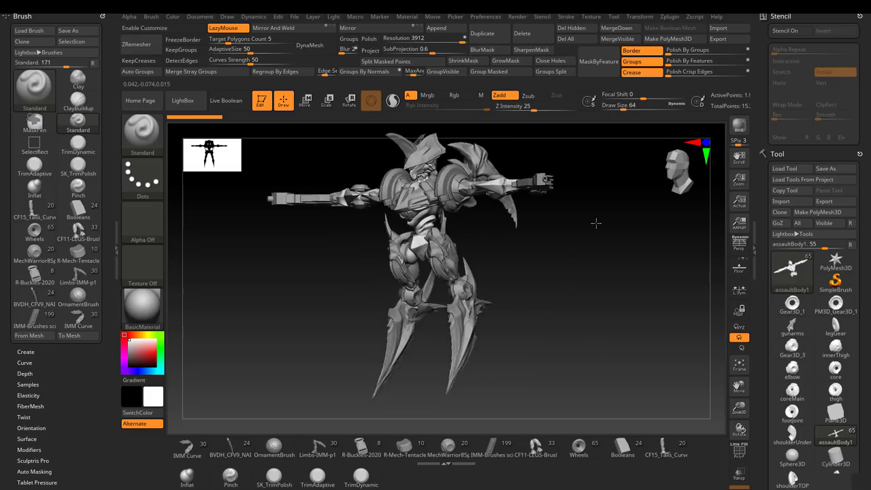
{"action": "left_click_drag", "start_coordinate": [595, 223], "coordinate": [435, 292]}
{"action": "right_click_drag", "start_coordinate": [511, 261], "coordinate": [482, 255]}
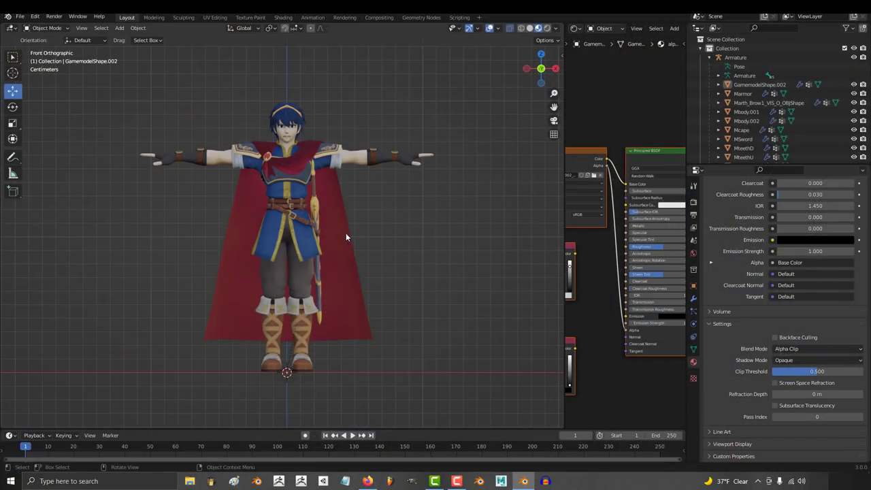
{"action": "middle_click_drag", "start_coordinate": [346, 233], "coordinate": [166, 228]}
{"action": "left_click", "coordinate": [311, 257]}
{"action": "key", "text": "g"}
{"action": "right_click", "coordinate": [333, 227]}
{"action": "key", "text": "r"}
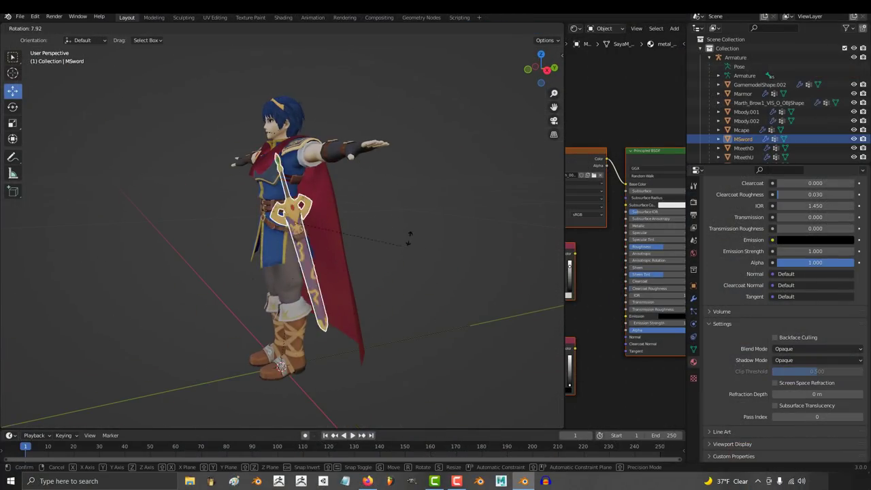
{"action": "right_click", "coordinate": [410, 236]}
{"action": "key", "text": "s"}
{"action": "right_click", "coordinate": [368, 137]}
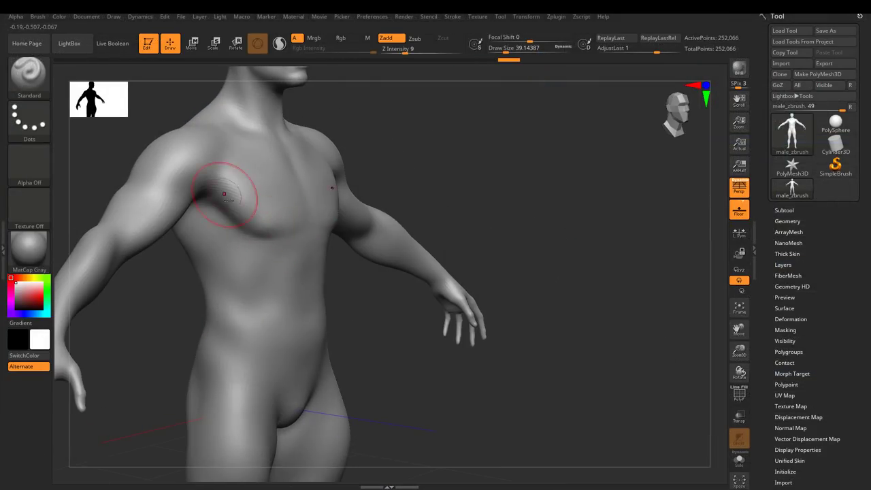
Examine the male body model's chest, arms and back in ZBrush from several angles.
{"action": "right_click_drag", "start_coordinate": [272, 245], "coordinate": [297, 206]}
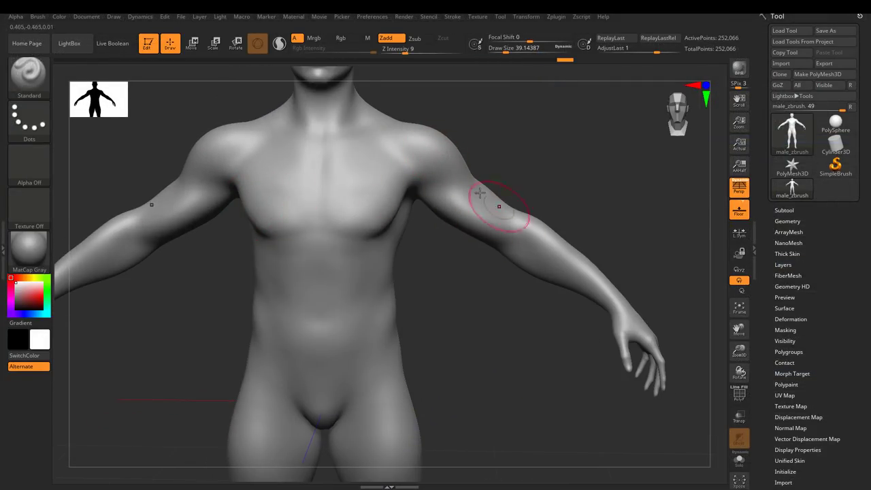
{"action": "mouse_move", "coordinate": [488, 202]}
{"action": "left_mouse_down"}
{"action": "mouse_move", "coordinate": [464, 230]}
{"action": "mouse_move", "coordinate": [458, 218]}
{"action": "left_mouse_up"}
{"action": "right_click_drag", "start_coordinate": [554, 253], "coordinate": [493, 293]}
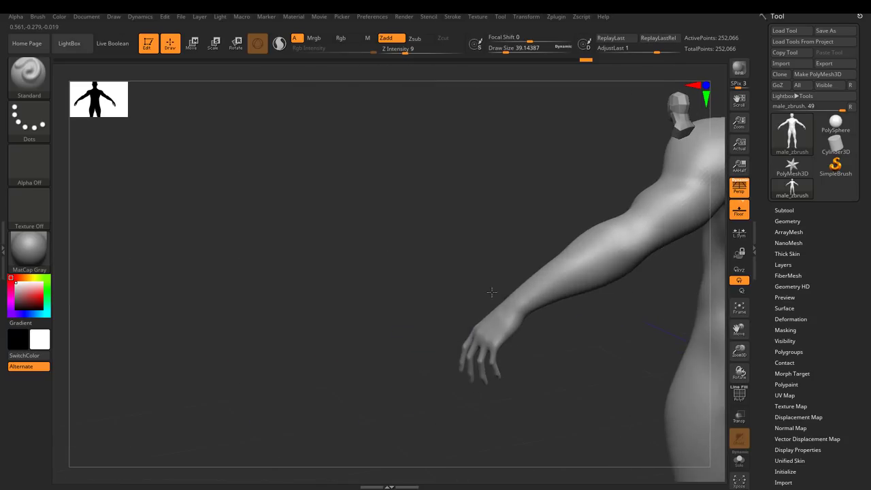
{"action": "left_click_drag", "start_coordinate": [590, 231], "coordinate": [571, 243]}
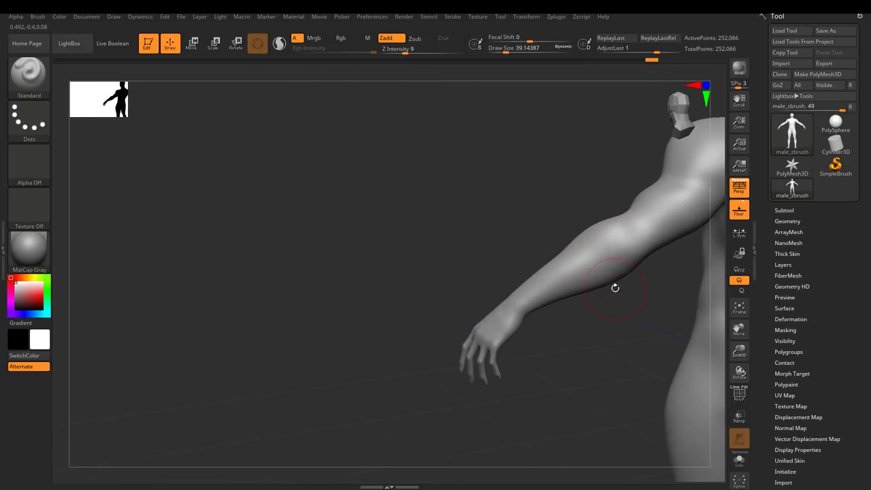
{"action": "right_click_drag", "start_coordinate": [615, 288], "coordinate": [561, 236]}
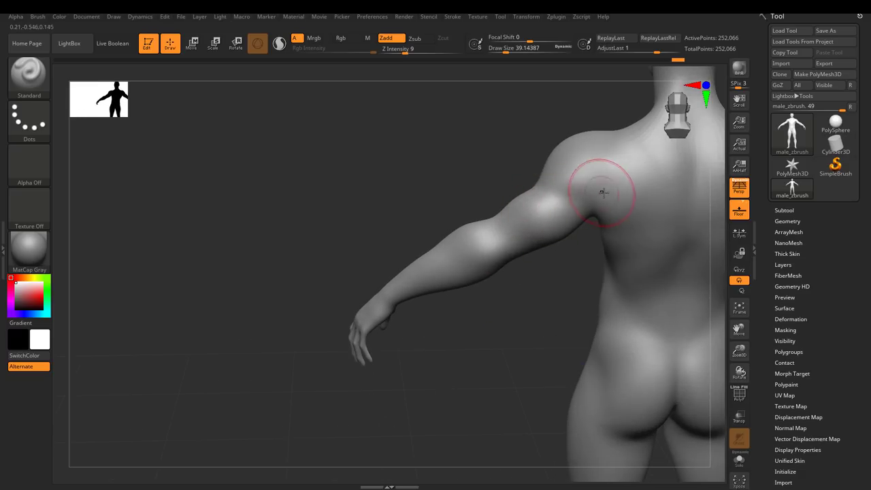
{"action": "right_click_drag", "start_coordinate": [603, 193], "coordinate": [518, 337]}
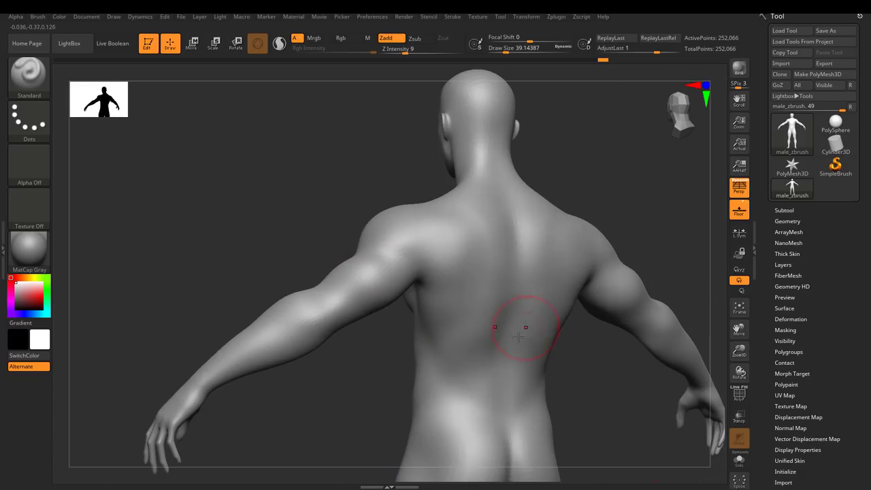
{"action": "right_click_drag", "start_coordinate": [478, 208], "coordinate": [491, 209]}
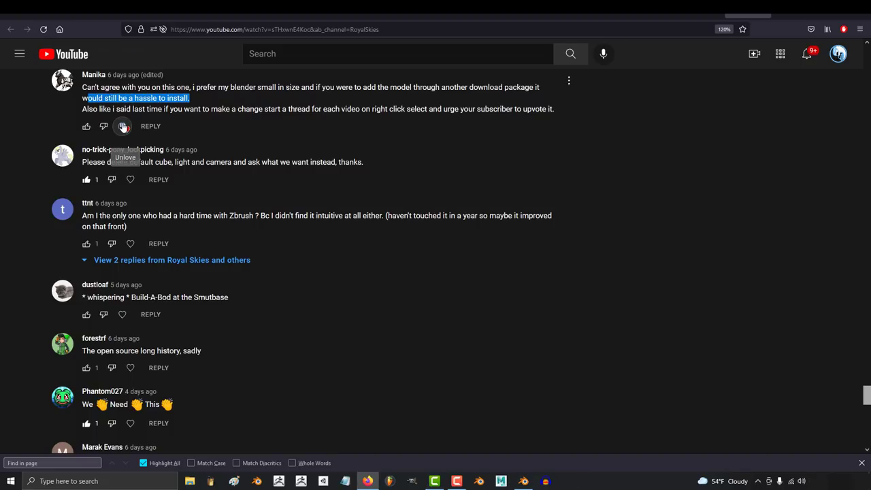
{"action": "left_click", "coordinate": [242, 110]}
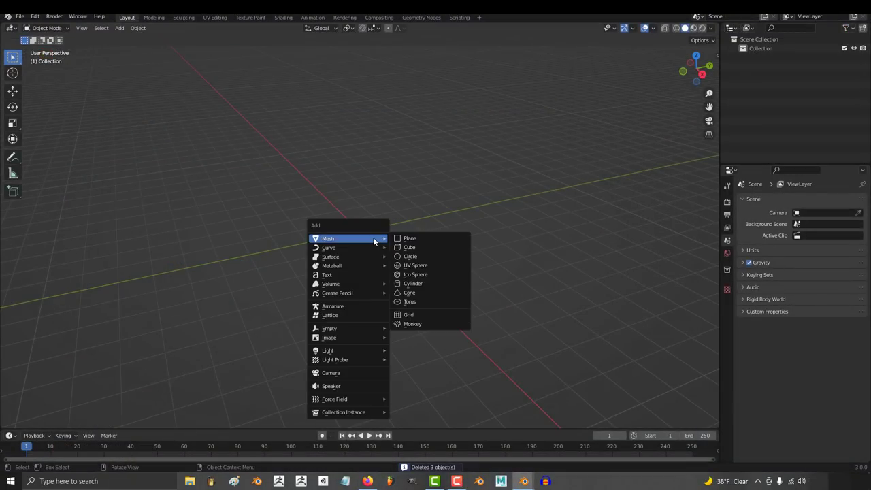
In Blender, add a monkey mesh to the empty scene and display it in wireframe with scene statistics.
{"action": "mouse_move", "coordinate": [373, 238]}
{"action": "left_click", "coordinate": [420, 324]}
{"action": "scroll", "coordinate": [432, 277], "scroll_direction": "up", "scroll_amount": 5}
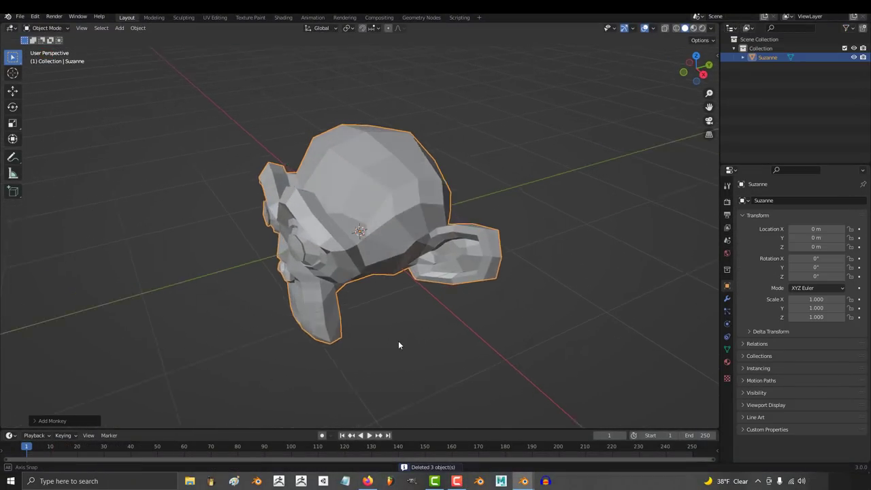
{"action": "middle_click_drag", "start_coordinate": [400, 345], "coordinate": [456, 317]}
{"action": "key", "text": "alt+z"}
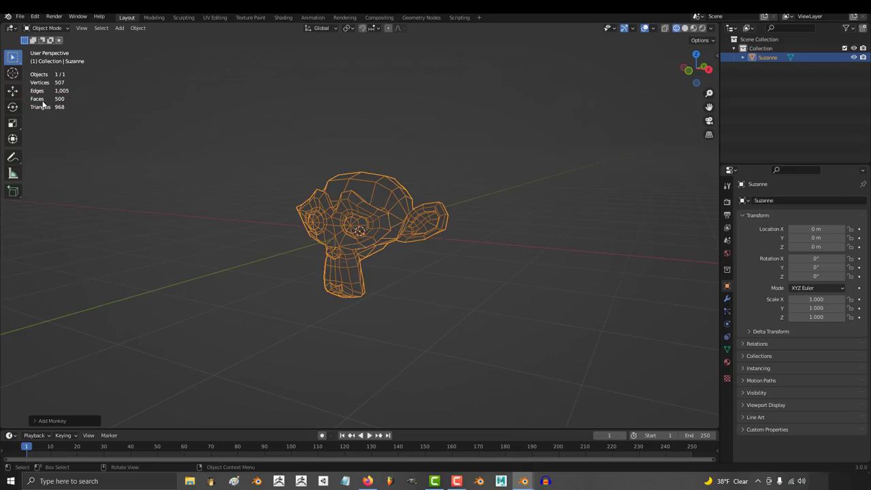
{"action": "scroll", "coordinate": [300, 239], "scroll_direction": "up", "scroll_amount": 2}
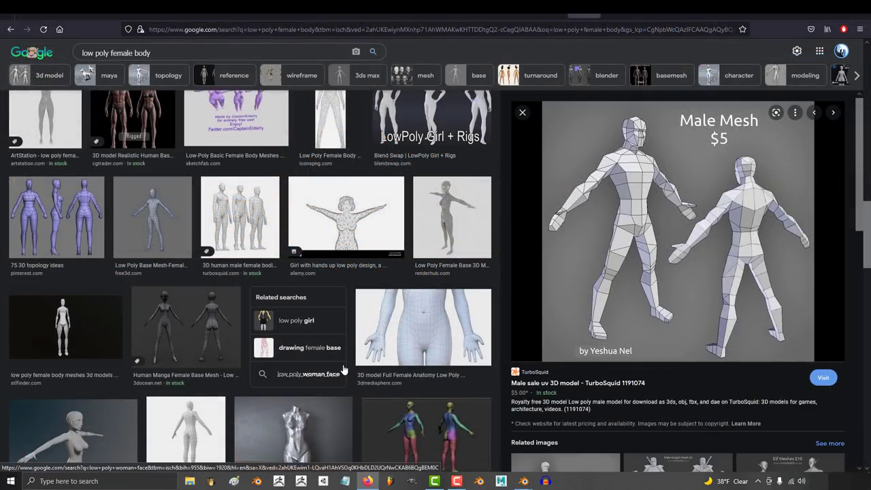
{"action": "scroll", "coordinate": [343, 370], "scroll_direction": "down", "scroll_amount": 4}
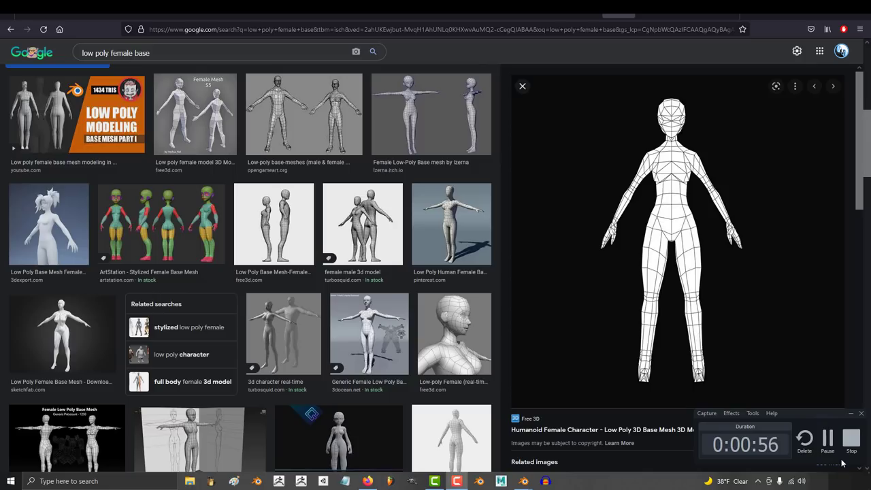
{"action": "left_click", "coordinate": [828, 441]}
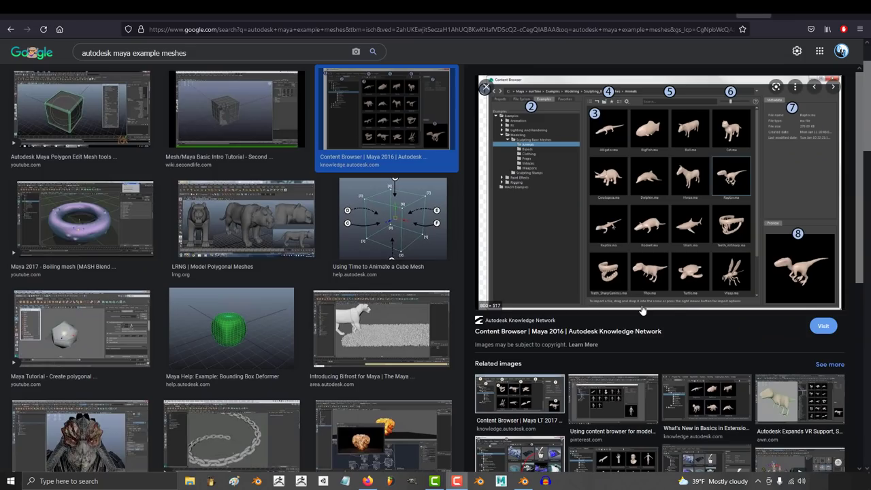
{"action": "scroll", "coordinate": [641, 310], "scroll_direction": "down", "scroll_amount": 3}
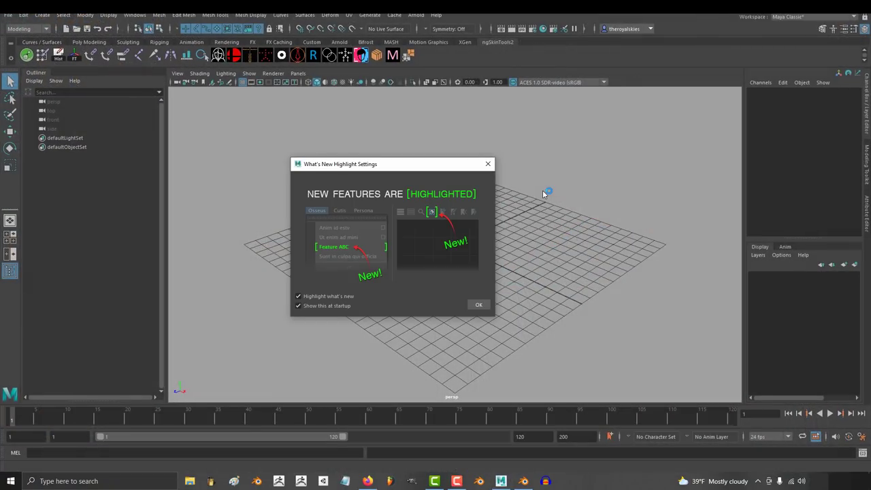
In Maya, dismiss the What's New Highlight Settings dialog and look through the tool shelves, ending on the Custom shelf.
{"action": "left_click", "coordinate": [488, 164]}
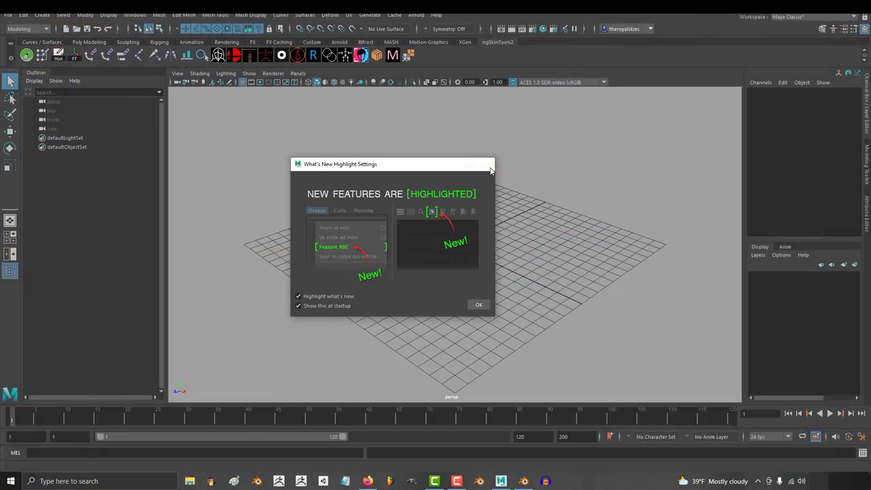
{"action": "left_click", "coordinate": [464, 43]}
{"action": "left_click", "coordinate": [442, 43]}
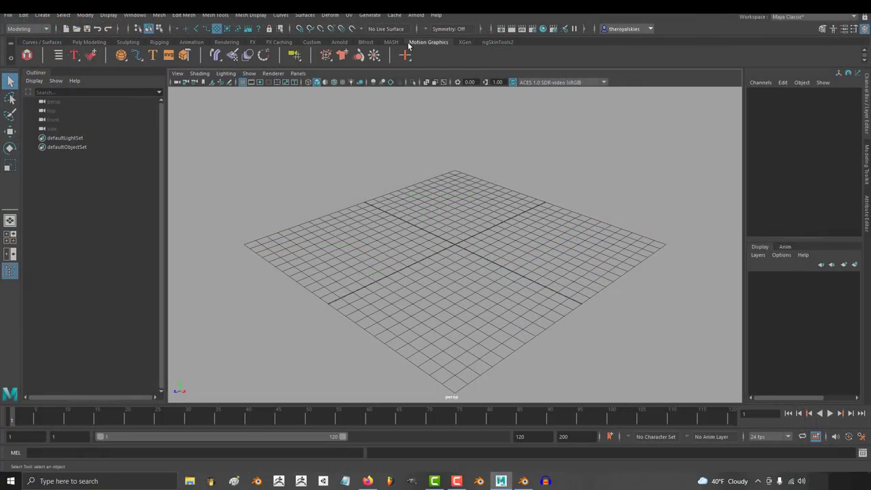
{"action": "left_click", "coordinate": [391, 43]}
{"action": "left_click", "coordinate": [366, 42]}
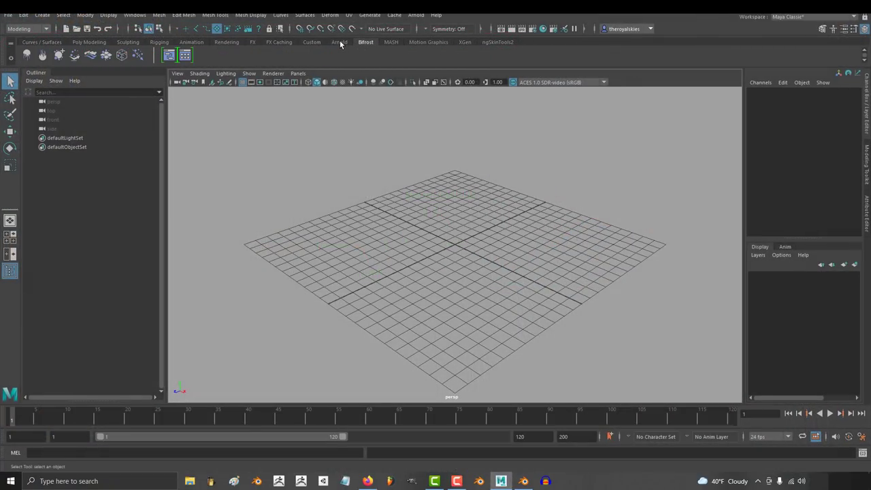
{"action": "left_click", "coordinate": [339, 42]}
{"action": "left_click", "coordinate": [317, 42]}
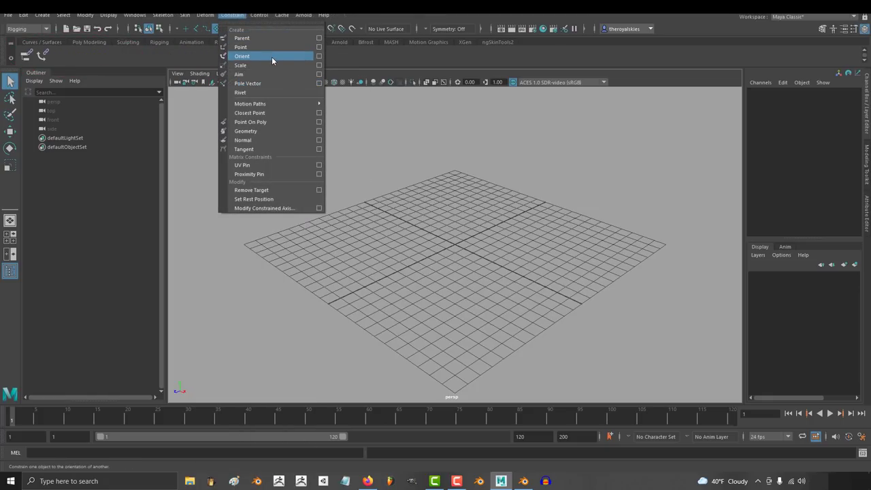
Add the Mirror Joints command to the Custom shelf and open the Script Editor.
{"action": "mouse_move", "coordinate": [162, 15]}
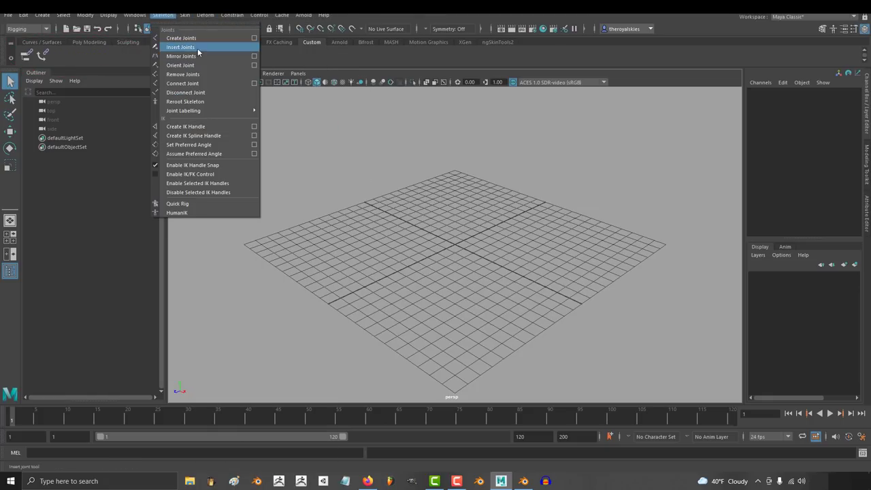
{"action": "left_click", "coordinate": [101, 63]}
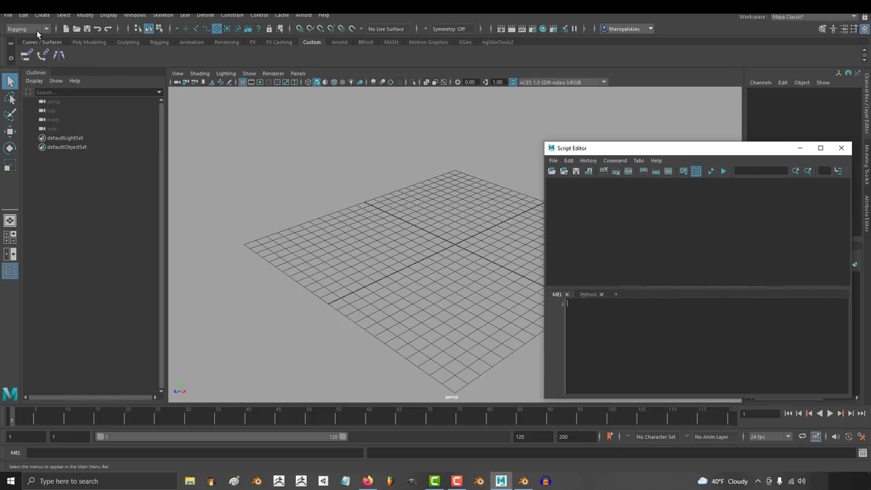
Create a polygon cube with the default size of 1 × 1 × 1 and activate the Move tool.
{"action": "left_click", "coordinate": [43, 15]}
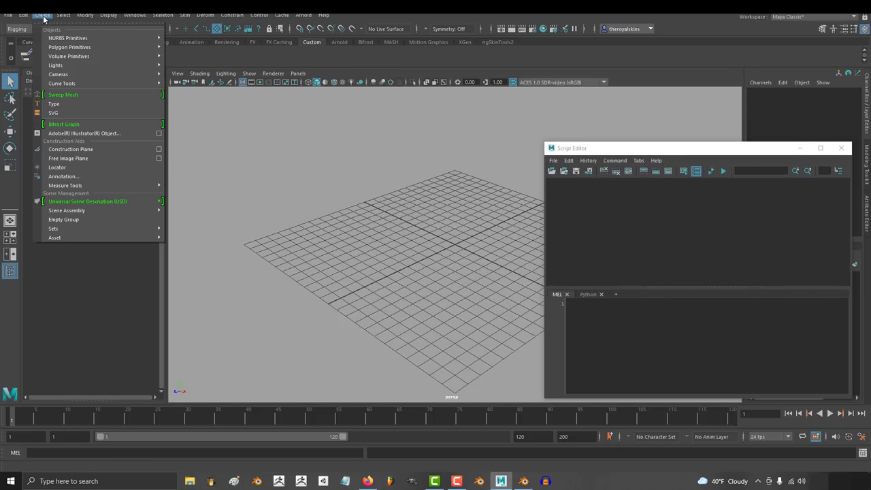
{"action": "mouse_move", "coordinate": [102, 44]}
{"action": "left_click", "coordinate": [187, 55]}
{"action": "key", "text": "f"}
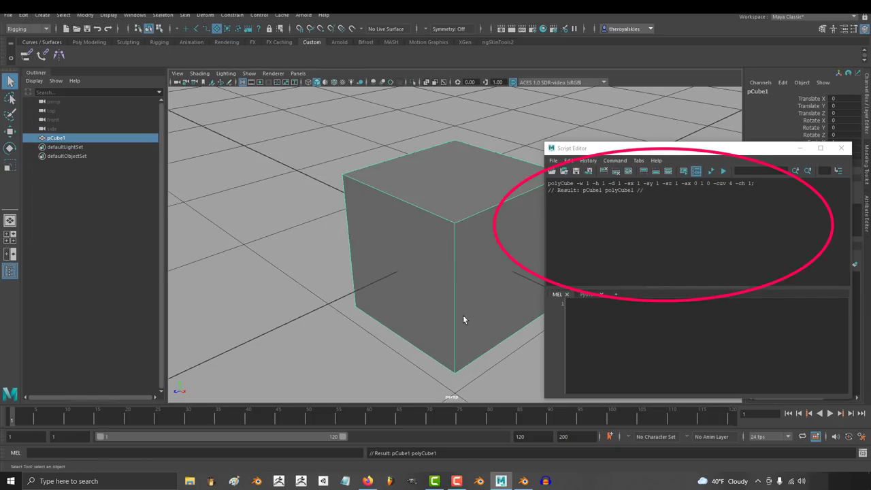
{"action": "scroll", "coordinate": [462, 314], "scroll_direction": "down", "scroll_amount": 6}
{"action": "left_click_drag", "start_coordinate": [389, 323], "coordinate": [433, 309], "text": "alt"}
{"action": "middle_click_drag", "start_coordinate": [433, 309], "coordinate": [394, 304], "text": "alt"}
{"action": "key", "text": "w"}
{"action": "left_click_drag", "start_coordinate": [447, 246], "coordinate": [373, 243], "text": "alt"}
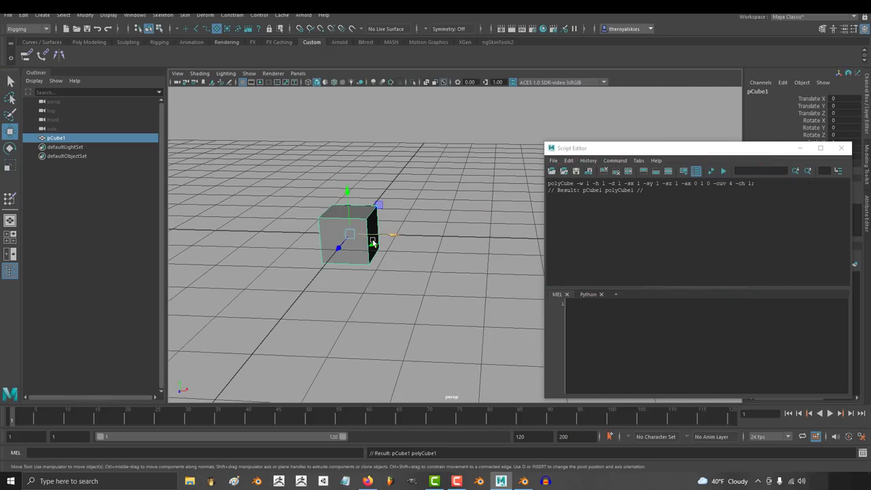
Deselect and reselect the cube twice, and leave it deselected so the selection commands are logged.
{"action": "left_click", "coordinate": [408, 282]}
{"action": "left_click", "coordinate": [342, 228]}
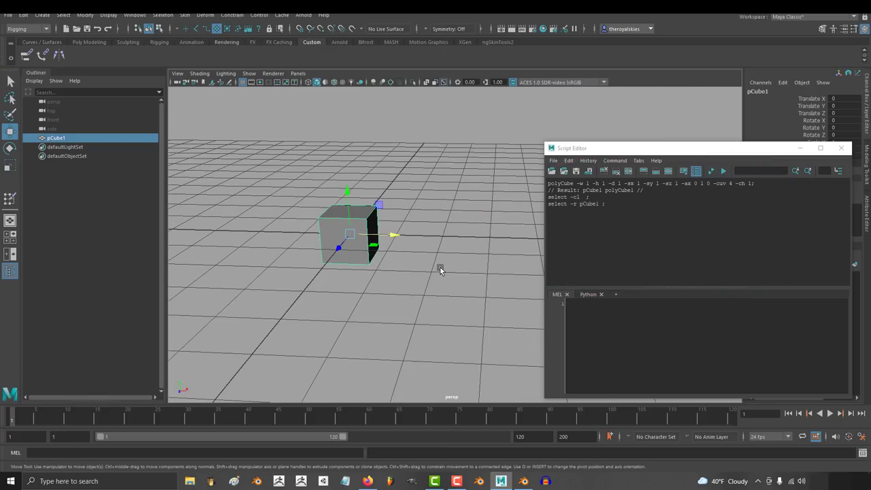
{"action": "left_click", "coordinate": [441, 268]}
{"action": "left_click", "coordinate": [342, 222]}
{"action": "left_click", "coordinate": [457, 206]}
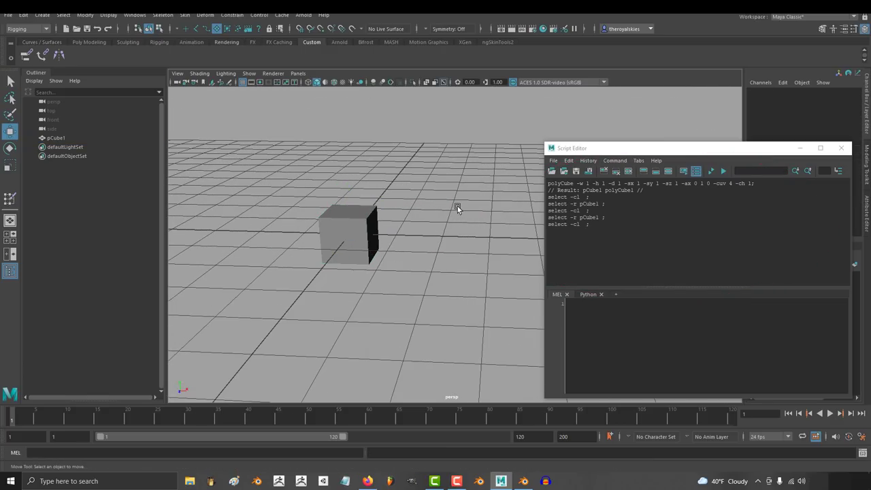
Raise the two top vertices on the cube's +X side by about 0.4 units and return to object selection.
{"action": "left_click", "coordinate": [371, 221]}
{"action": "left_click", "coordinate": [369, 220]}
{"action": "left_click", "coordinate": [376, 206], "text": "shift"}
{"action": "left_click_drag", "start_coordinate": [369, 170], "coordinate": [369, 147]}
{"action": "right_click_drag", "start_coordinate": [367, 229], "coordinate": [408, 213]}
Draw a chain of three joints on the grid behind the cube.
{"action": "left_click", "coordinate": [26, 56]}
{"action": "left_click", "coordinate": [333, 174]}
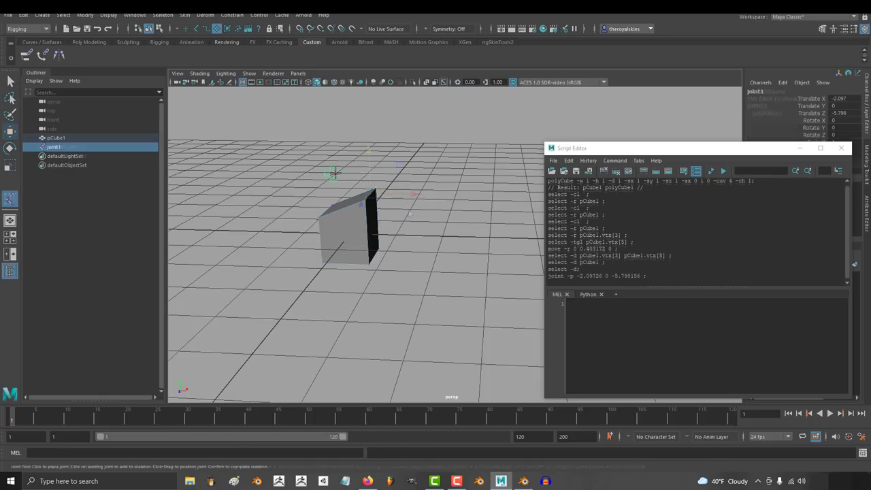
{"action": "left_click", "coordinate": [427, 170]}
{"action": "left_click", "coordinate": [500, 199]}
Raise the end joint of the chain by about 1.57 units.
{"action": "key", "text": "w"}
{"action": "left_click", "coordinate": [500, 199]}
{"action": "left_click_drag", "start_coordinate": [500, 162], "coordinate": [500, 113]}
Move the middle joint up about 1.34 units and about -2.42 along X, and rotate it.
{"action": "left_click", "coordinate": [427, 170]}
{"action": "left_click_drag", "start_coordinate": [425, 148], "coordinate": [424, 111]}
{"action": "left_click_drag", "start_coordinate": [469, 129], "coordinate": [400, 128]}
{"action": "key", "text": "e"}
{"action": "left_click_drag", "start_coordinate": [392, 139], "coordinate": [374, 161]}
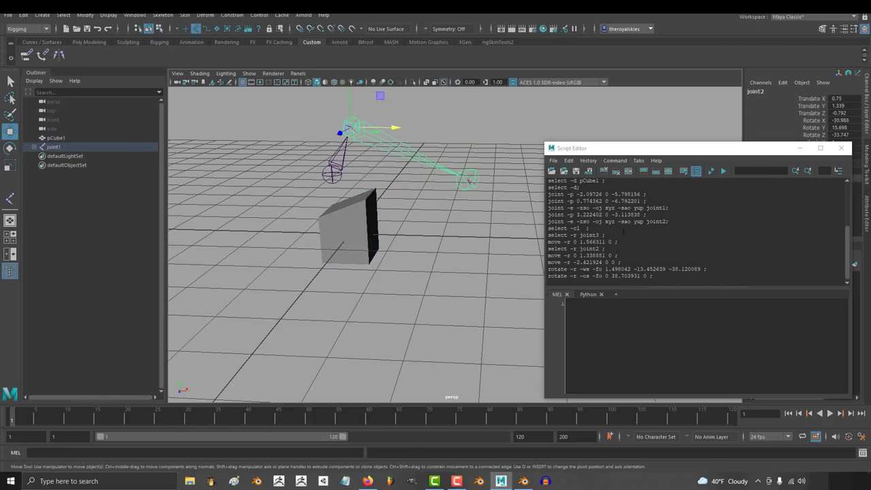
Copy the recorded MEL commands from the Script Editor history, and delete the joint chain and the cube.
{"action": "left_click_drag", "start_coordinate": [654, 277], "coordinate": [549, 178]}
{"action": "left_click", "coordinate": [441, 242]}
{"action": "left_click_drag", "start_coordinate": [488, 95], "coordinate": [312, 198]}
{"action": "key", "text": "Delete"}
{"action": "left_click", "coordinate": [362, 230]}
{"action": "key", "text": "Delete"}
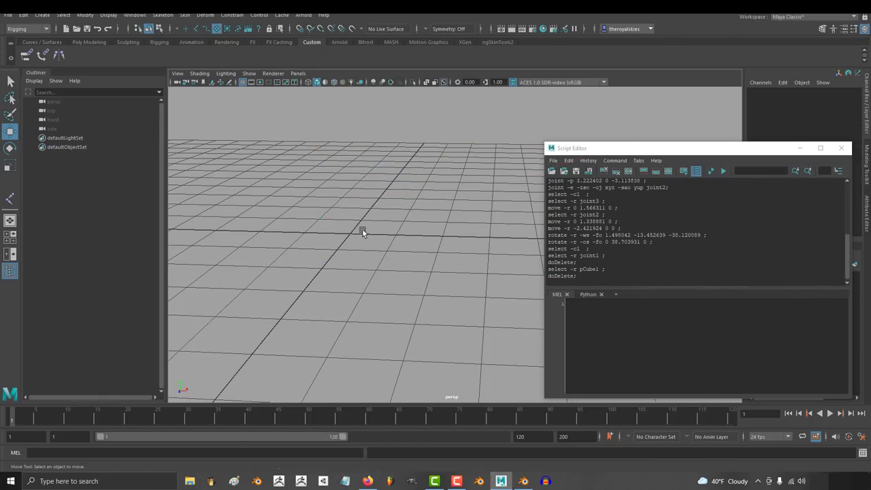
Replace the MEL command of the third Custom shelf item with the copied modelling and joint commands, and close the Shelf Editor.
{"action": "right_click", "coordinate": [61, 54]}
{"action": "left_click", "coordinate": [85, 66]}
{"action": "key", "text": "ctrl+a"}
{"action": "type", "text": "polyCube -w 1 -h 1 -d 1 -sx 1 -sy 1 -sz 1 -ax 0 1 0 -cuv 4 -ch 1; // Result: pCube1 polyCube1 // select -cl  ; select -r pCube1 ; select -cl  ; select -r pCube1 ; select -cl  ; select -r pCube1 ; select -r pCube1.vtx[3] ; select -tgl pCube1.vtx[5] ; move -r 0 0.403172 0 ; select -d pCube1.vtx[3] pCube1.vtx[5] ; select -d pCube1 ; select -d; joint -p -2.09726 0 -5.798156 ; joint -p 0.774362 0 -6.792201 ; joint -e -zso -oj xyz -sao yup joint1; joint -p 3.222402 0 -3.113838 ; joint -e -zso -oj xyz -sao yup joint2; select -cl  ; select -r joint3 ; move -r 0 1.566311 0 ; select -r joint2 ; move -r 0 1.338881 0 ; move -r -2.421924 0 0 ; rotate -r -ws -fo 1.498042 -13.452639 -38.120089 ; rotate -r -os -fo 0 38.703931 0 ;"}
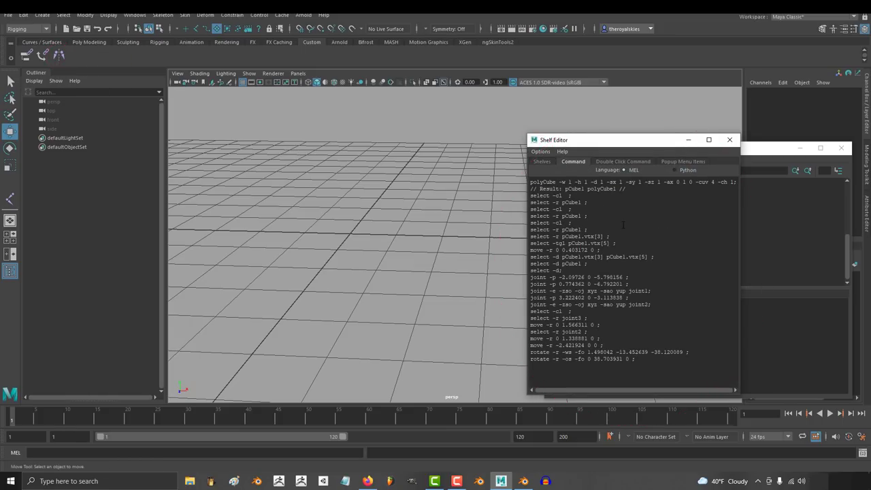
{"action": "left_click", "coordinate": [728, 140]}
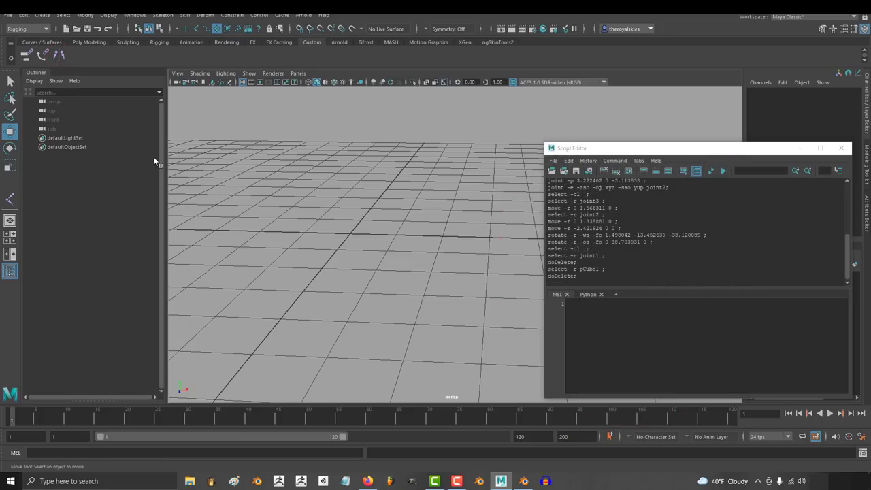
Run the third Custom shelf command to rebuild the modelled cube and joint chain.
{"action": "left_click", "coordinate": [58, 57]}
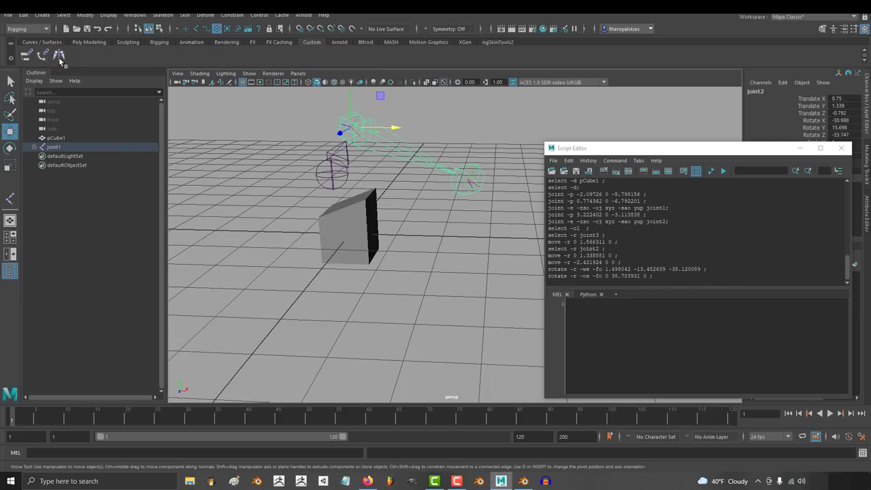
{"action": "left_click_drag", "start_coordinate": [481, 279], "coordinate": [393, 260], "text": "alt"}
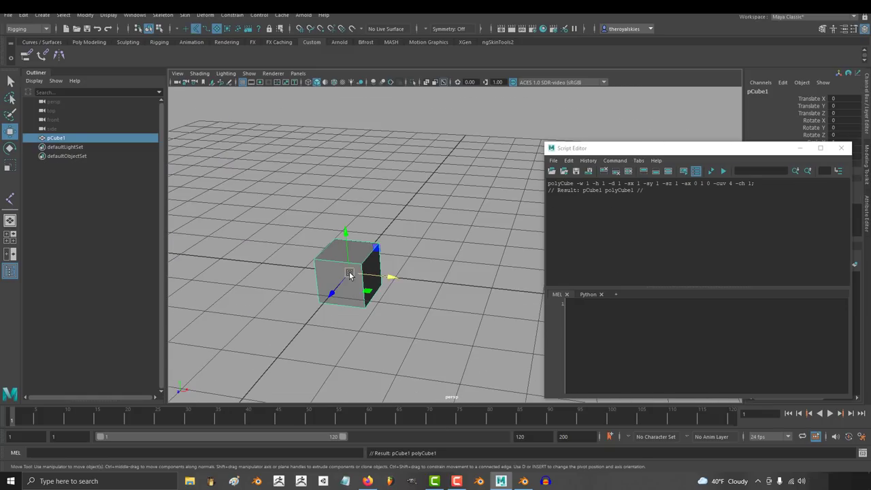
Duplicate the cube twice, offsetting the first copy by about 1.18, 0.83, -0.66 and the second by about 1.30, 1.06, -0.80 more.
{"action": "key", "text": "ctrl+d"}
{"action": "key", "text": "ctrl+d"}
{"action": "left_click_drag", "start_coordinate": [349, 273], "coordinate": [481, 173]}
Rename the middle cube as john, the original cube as tom and the farthest cube as jill.
{"action": "left_click", "coordinate": [413, 215]}
{"action": "left_click", "coordinate": [768, 92]}
{"action": "type", "text": "john"}
{"action": "key", "text": "Return"}
{"action": "left_click", "coordinate": [348, 270]}
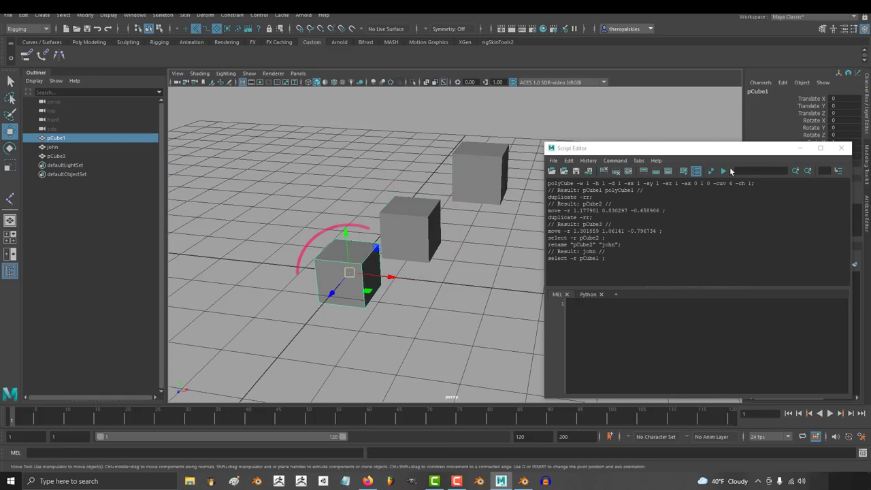
{"action": "left_click", "coordinate": [764, 92]}
{"action": "type", "text": "tom"}
{"action": "key", "text": "Return"}
{"action": "left_click", "coordinate": [480, 174]}
{"action": "left_click", "coordinate": [768, 93]}
{"action": "type", "text": "jill"}
{"action": "key", "text": "Return"}
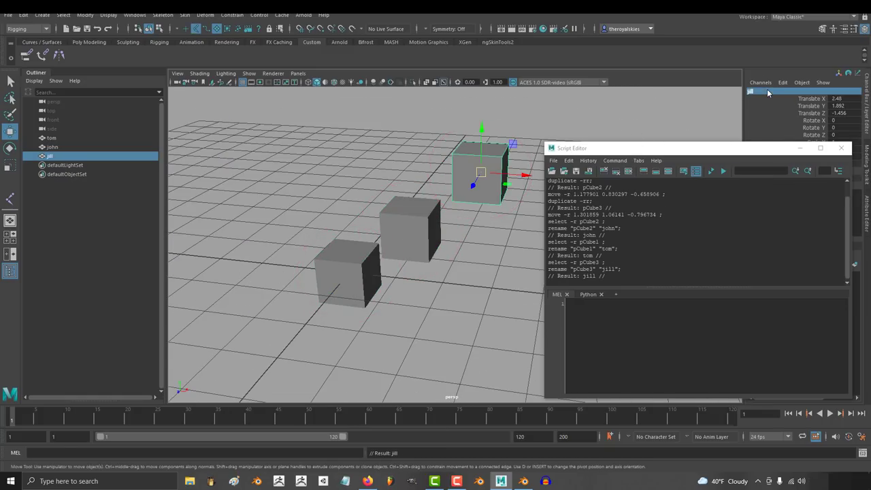
Replace the MEL command of the third Custom shelf item with the recorded cube creation, duplication, move and rename commands.
{"action": "right_click", "coordinate": [65, 62]}
{"action": "left_click", "coordinate": [83, 77]}
{"action": "left_click", "coordinate": [307, 211]}
{"action": "key", "text": "ctrl+a"}
{"action": "type", "text": "polyCube -w 1 -h 1 -d 1 -sx 1 -sy 1 -sz 1 -ax 0 1 0 -cuv 4 -ch 1; // Result: pCube1 polyCube1 // duplicate -rr; // Result: pCube2 // move -r 1.177901 0.830297 -0.658906 ; duplicate -rr; // Result: pCube3 // move -r 1.301859 1.06141 -0.796734 ; select -r pCube2 ; rename \"pCube2\" \"john\"; // Result: john // select -r pCube1 ; rename \"pCube1\" \"tom\"; // Result: tom // select -r pCube3 ; rename \"pCube3\" \"jill\"; // Result: jill //"}
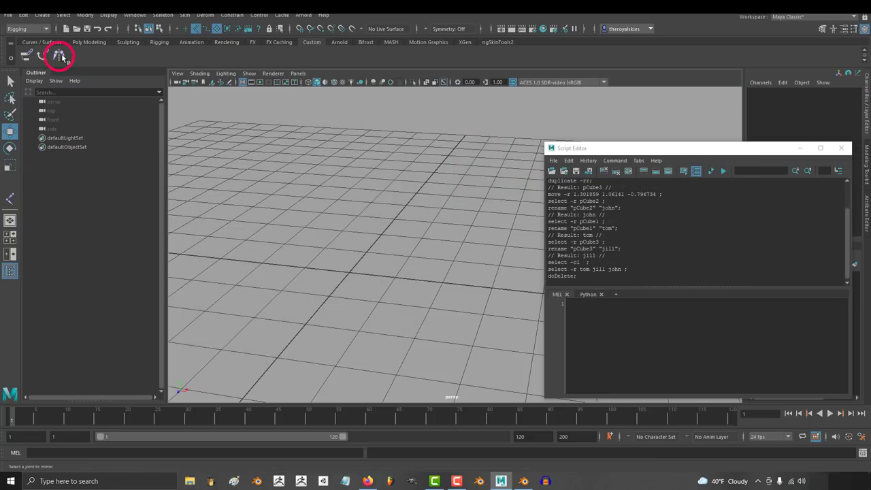
Run the third Custom shelf command to recreate the three cubes, and select each one to check its name.
{"action": "left_click", "coordinate": [60, 56]}
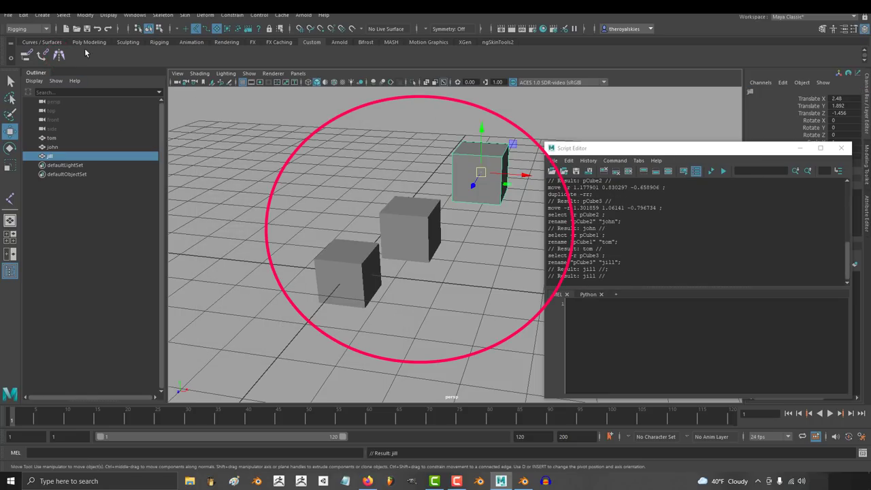
{"action": "left_click", "coordinate": [401, 232]}
{"action": "left_click", "coordinate": [345, 271]}
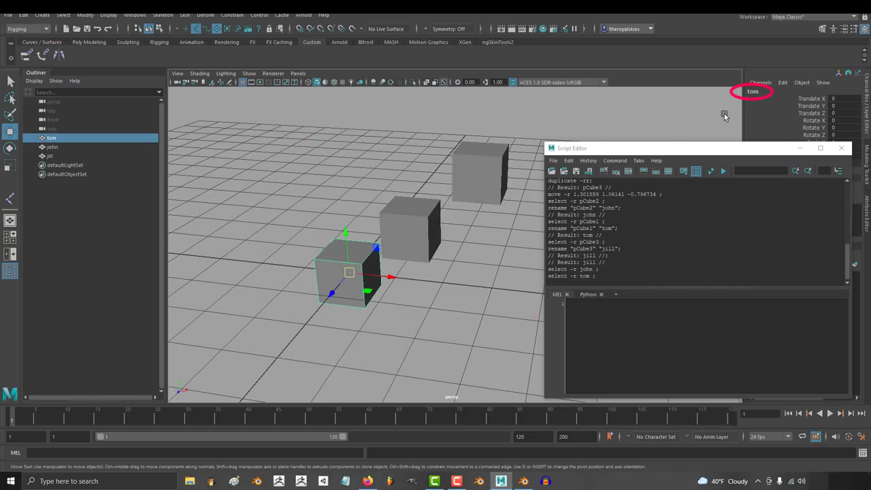
{"action": "left_click", "coordinate": [409, 228]}
{"action": "left_click", "coordinate": [470, 181]}
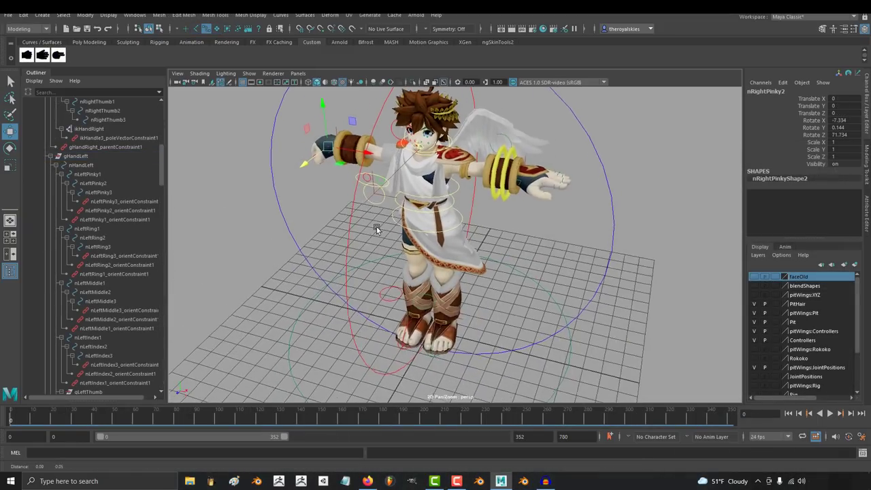
Switch the character's right hand between the open, pointing and fist poses with the three Custom shelf commands, finishing with the fist.
{"action": "left_click_drag", "start_coordinate": [376, 226], "coordinate": [801, 263], "text": "alt"}
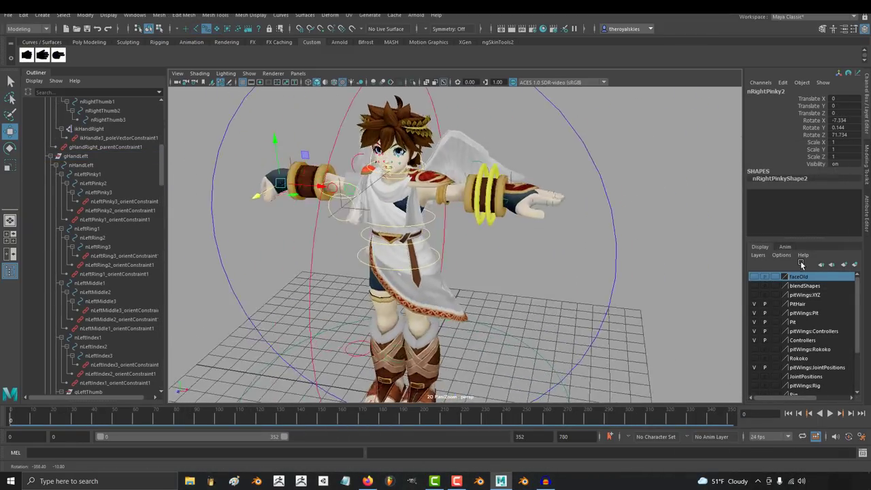
{"action": "middle_click_drag", "start_coordinate": [285, 218], "coordinate": [414, 282], "text": "alt"}
{"action": "right_click_drag", "start_coordinate": [414, 281], "coordinate": [531, 278], "text": "alt"}
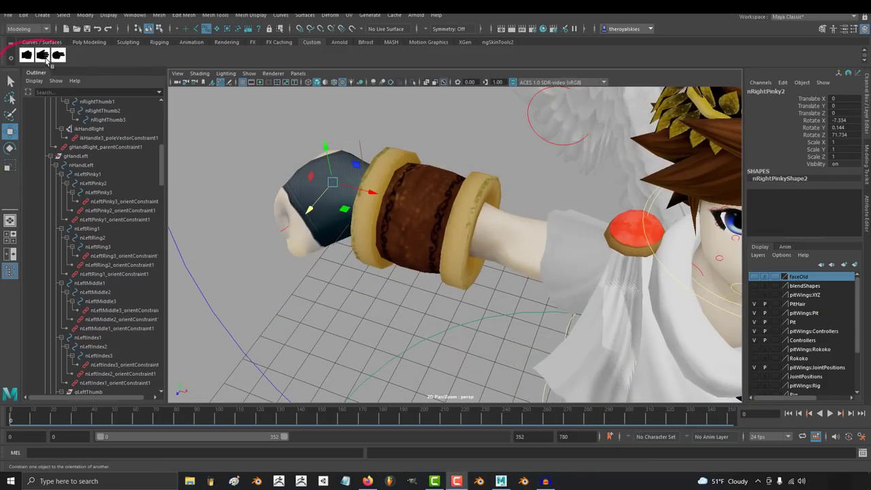
{"action": "left_click", "coordinate": [46, 60]}
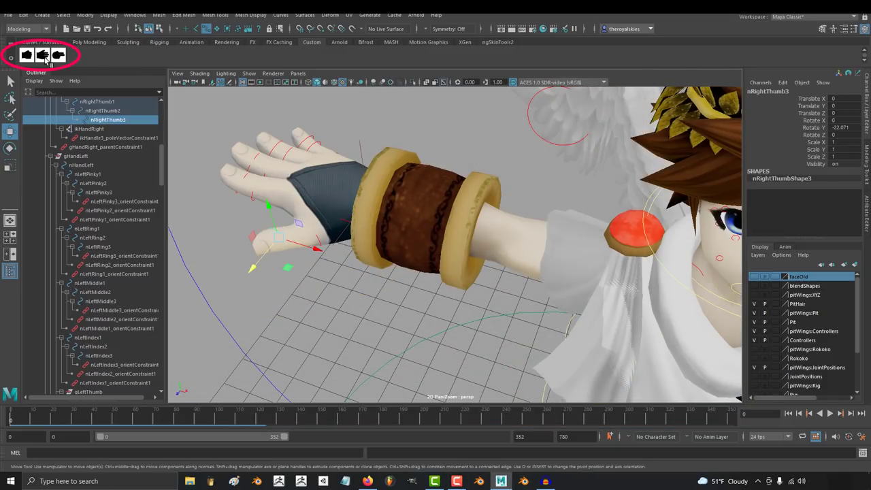
{"action": "left_click", "coordinate": [58, 59]}
{"action": "left_click", "coordinate": [43, 57]}
{"action": "left_click", "coordinate": [26, 59]}
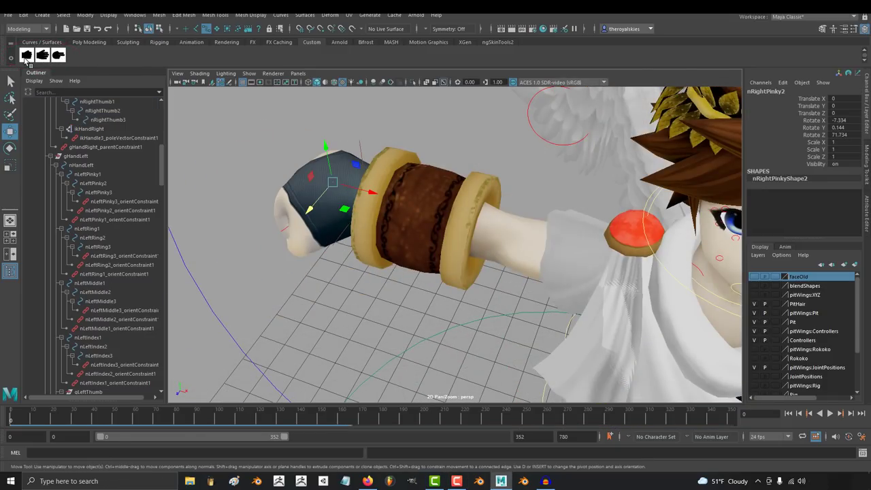
{"action": "left_click", "coordinate": [42, 58]}
{"action": "left_click", "coordinate": [61, 59]}
{"action": "left_click", "coordinate": [45, 58]}
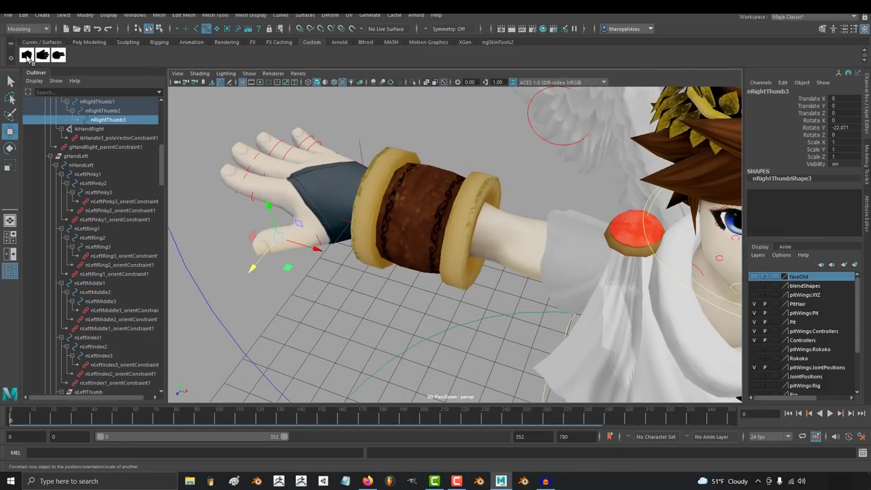
{"action": "left_click", "coordinate": [26, 57]}
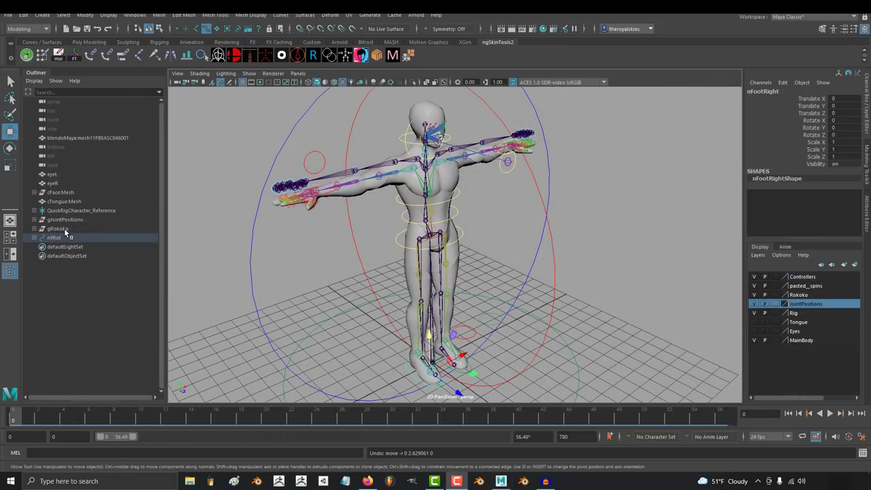
Inspect the gRokoko, gJointPositions and QuickRigCharacter_Reference nodes, clear the selection, and run the custom shelf command with the white circle icon.
{"action": "left_click", "coordinate": [60, 229]}
{"action": "left_click", "coordinate": [72, 220]}
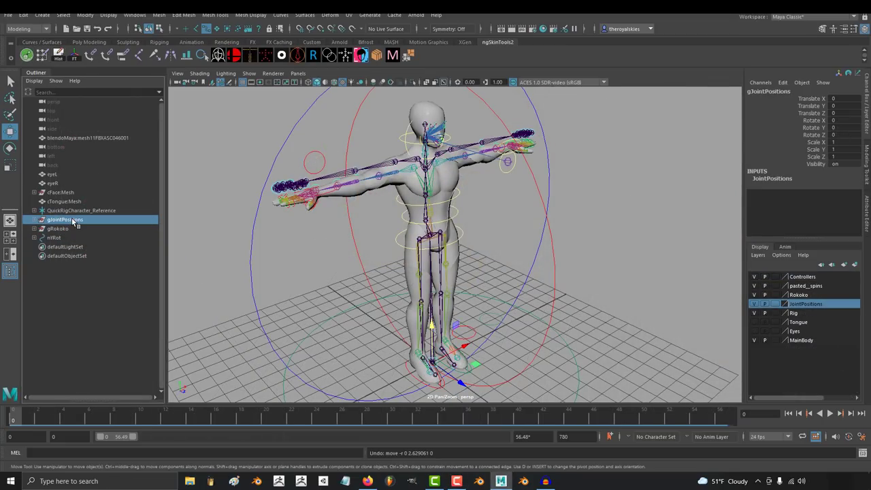
{"action": "left_click", "coordinate": [81, 212]}
{"action": "left_click", "coordinate": [235, 155]}
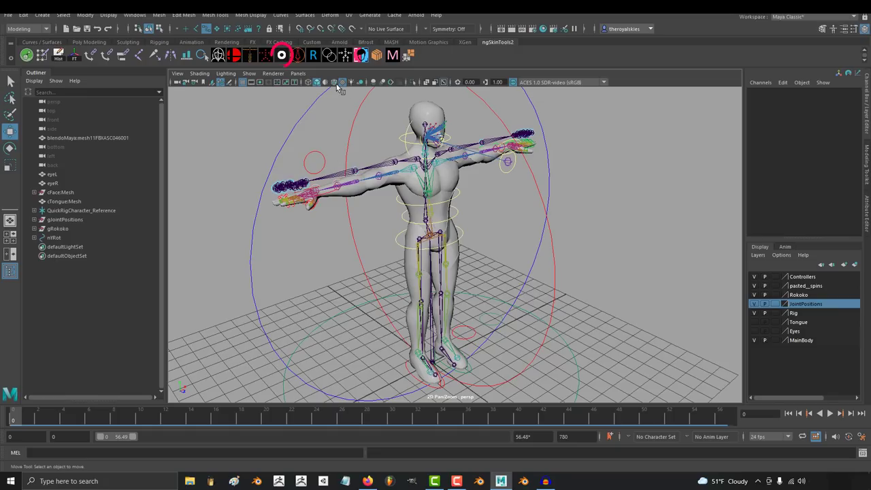
{"action": "left_click", "coordinate": [282, 56]}
Try out the rig by moving its right hand and right foot controllers.
{"action": "left_click", "coordinate": [343, 180]}
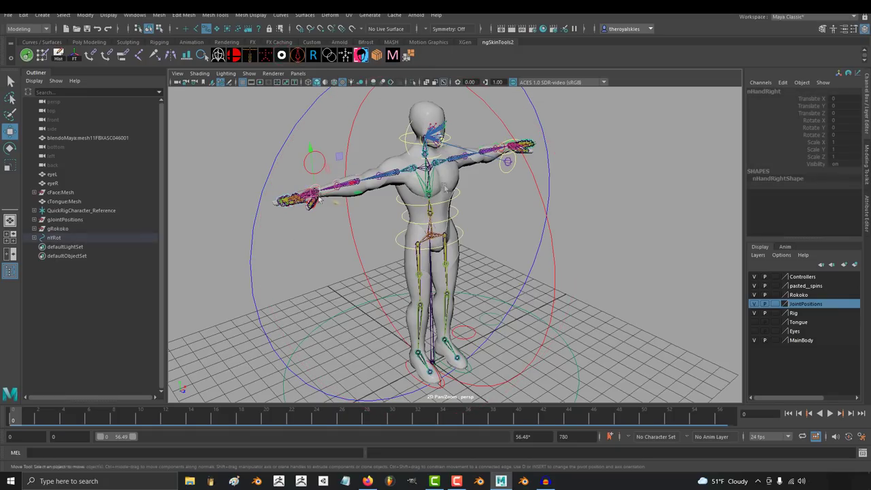
{"action": "left_click", "coordinate": [425, 196]}
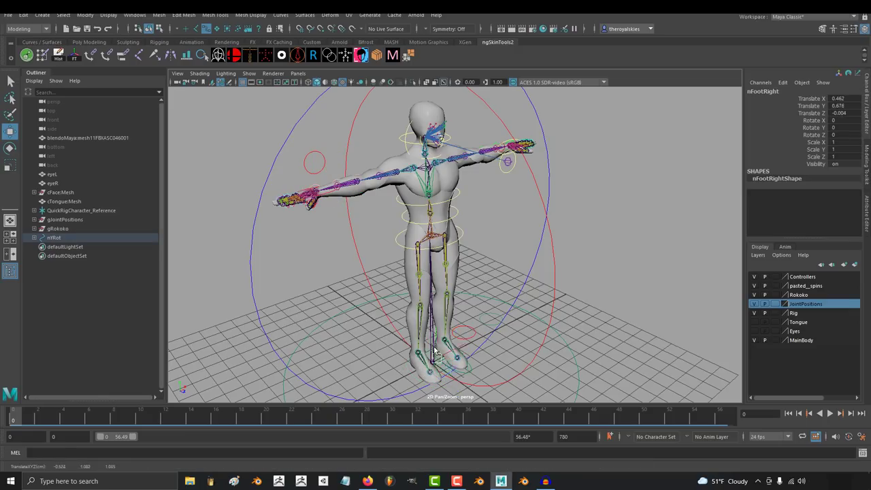
{"action": "left_click_drag", "start_coordinate": [426, 196], "coordinate": [424, 207]}
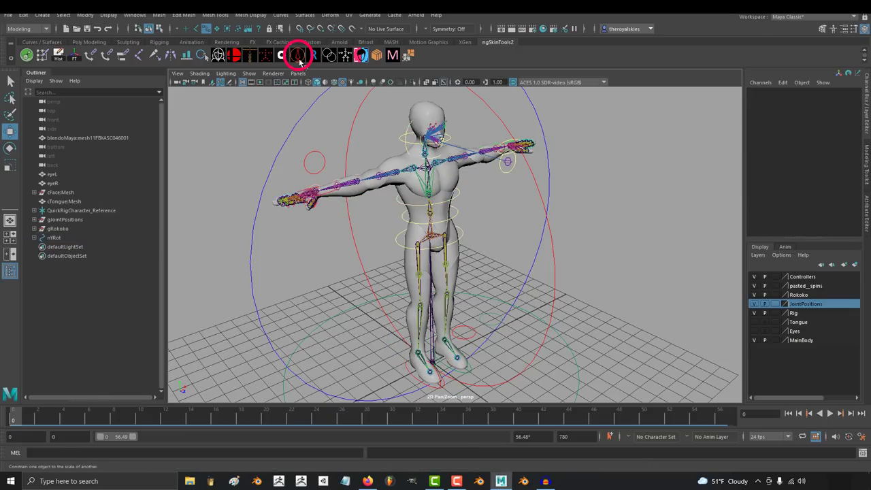
{"action": "left_click", "coordinate": [358, 174]}
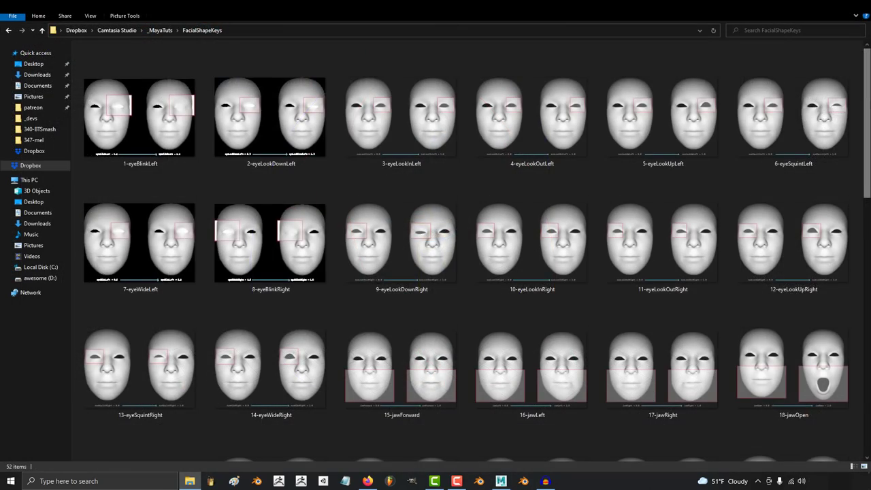
Browse the reference images in the FacialShapeKeys folder, and run the shelf command with the face icon in the Maya face scene.
{"action": "scroll", "coordinate": [469, 252], "scroll_direction": "down", "scroll_amount": 2}
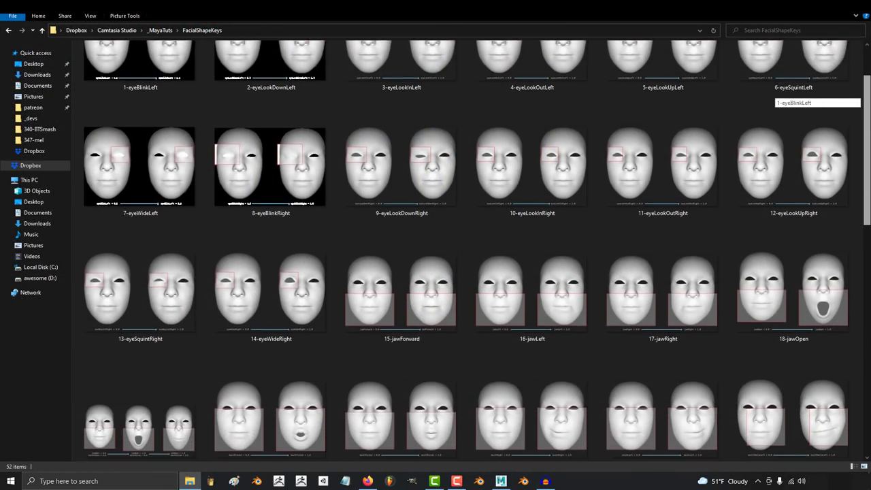
{"action": "scroll", "coordinate": [776, 96], "scroll_direction": "down", "scroll_amount": 5}
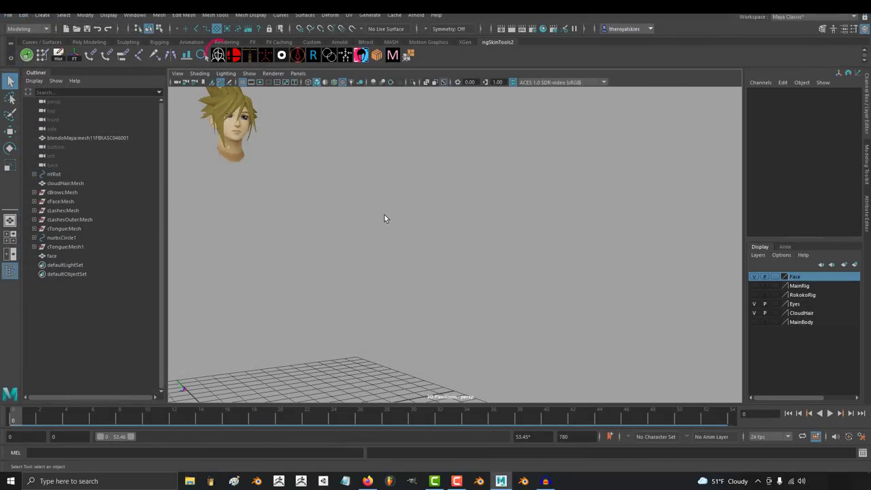
{"action": "left_click", "coordinate": [219, 56]}
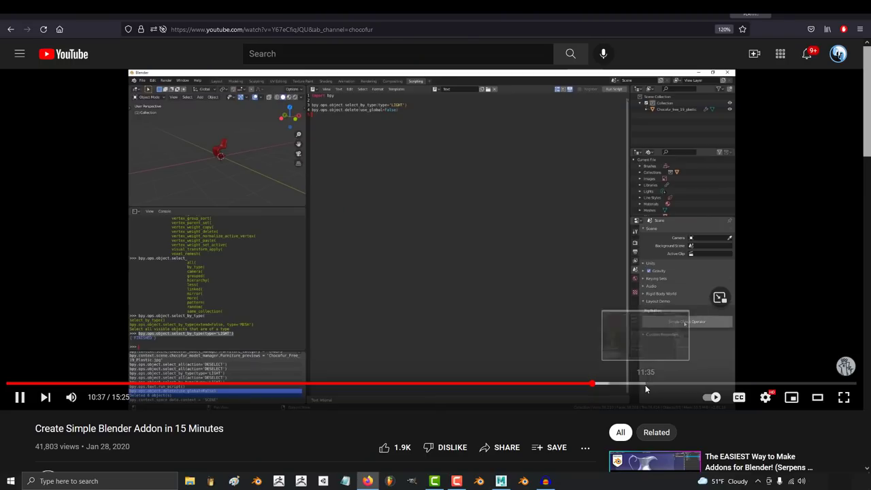
Highlight the title of the YouTube video on creating a simple Blender addon in 15 minutes.
{"action": "double_click", "coordinate": [36, 429]}
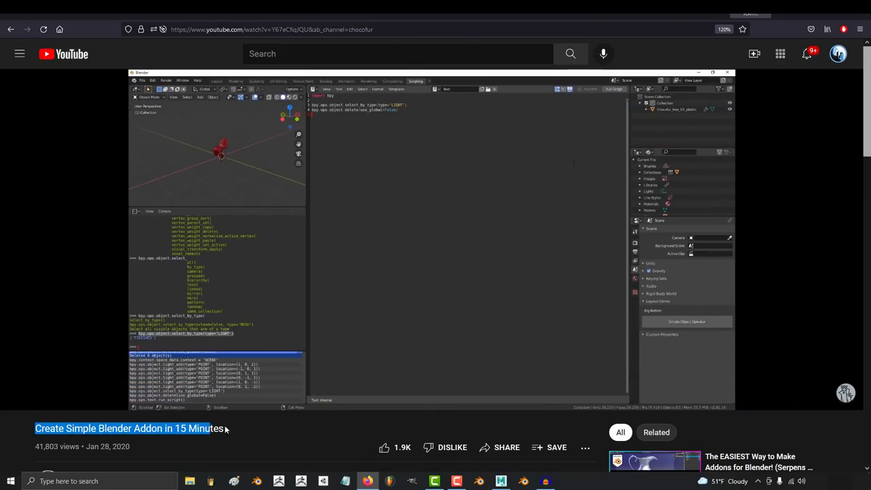
{"action": "mouse_move", "coordinate": [240, 425]}
{"action": "left_mouse_down"}
{"action": "mouse_move", "coordinate": [85, 435]}
{"action": "mouse_move", "coordinate": [235, 426]}
{"action": "left_mouse_up"}
{"action": "left_click", "coordinate": [33, 431]}
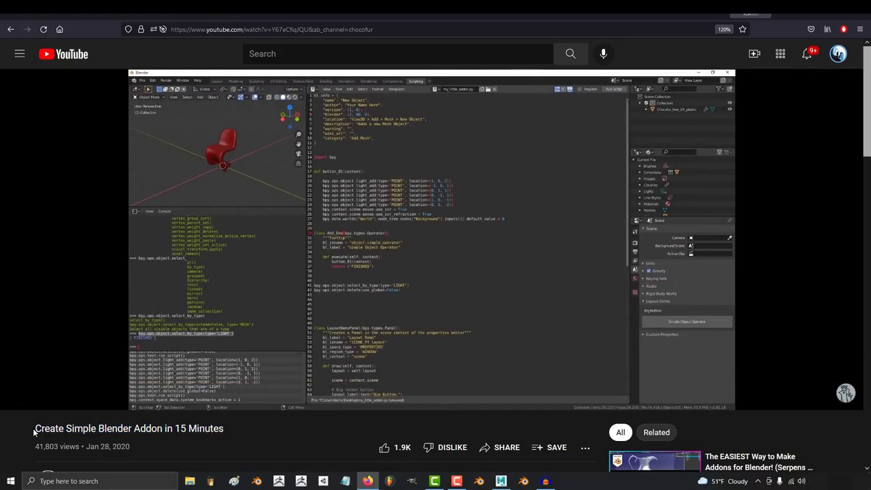
{"action": "left_click_drag", "start_coordinate": [97, 429], "coordinate": [135, 429]}
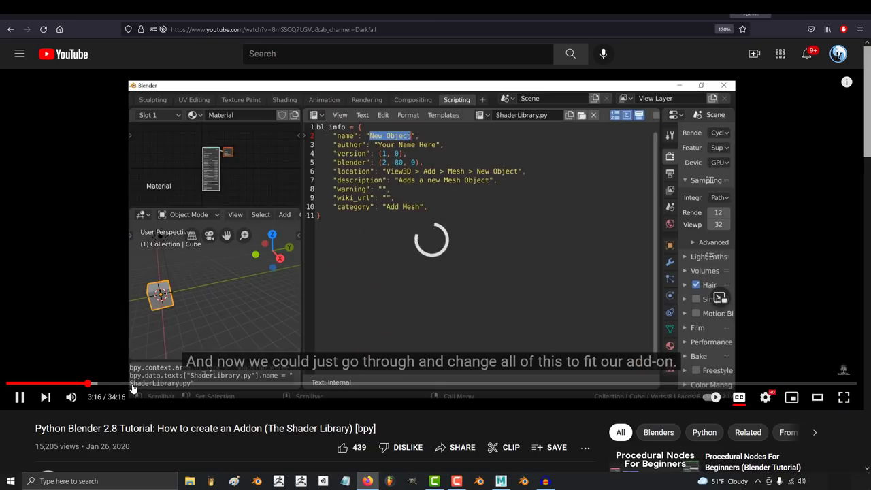
Skip through the Python Blender 2.8 addon tutorial video to several later points.
{"action": "left_click", "coordinate": [212, 385]}
{"action": "left_click", "coordinate": [271, 382]}
{"action": "left_click", "coordinate": [581, 383]}
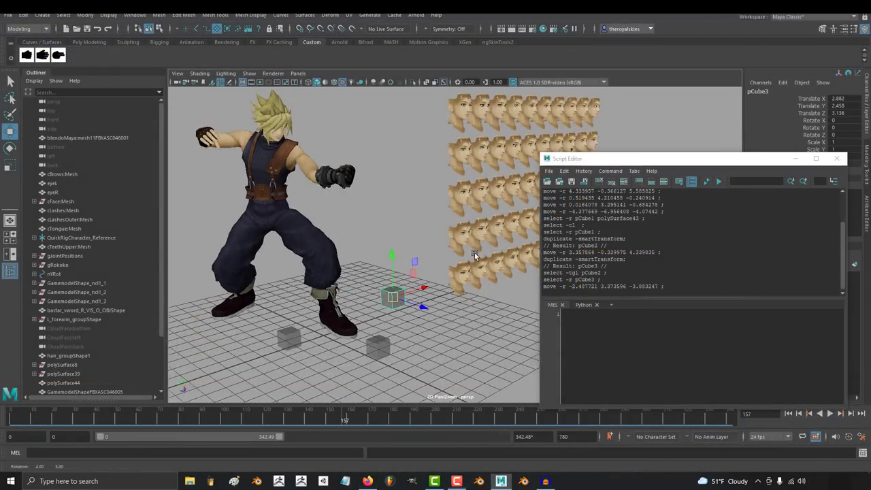
Select the two cubes near the floor in turn in the Maya scene, and copy the recorded MEL commands from the Script Editor history.
{"action": "left_click_drag", "start_coordinate": [435, 279], "coordinate": [67, 240], "text": "alt"}
{"action": "left_click", "coordinate": [373, 354]}
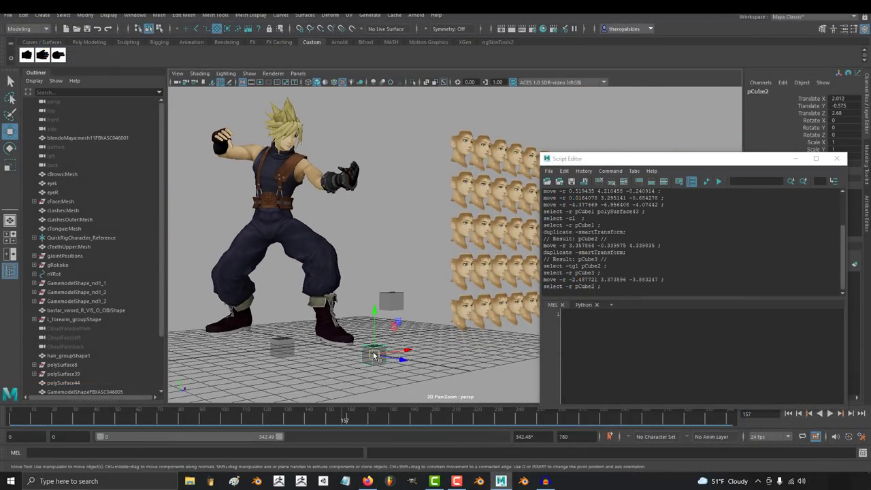
{"action": "left_click", "coordinate": [282, 348]}
{"action": "left_click", "coordinate": [378, 354]}
{"action": "left_click_drag", "start_coordinate": [611, 287], "coordinate": [544, 189]}
{"action": "key", "text": "ctrl+c"}
Replace the command of the third Custom shelf item with the copied MEL commands, and close the Shelf Editor.
{"action": "right_click", "coordinate": [60, 58]}
{"action": "left_click", "coordinate": [78, 74]}
{"action": "left_click", "coordinate": [349, 236]}
{"action": "key", "text": "ctrl+a"}
{"action": "key", "text": "ctrl+v"}
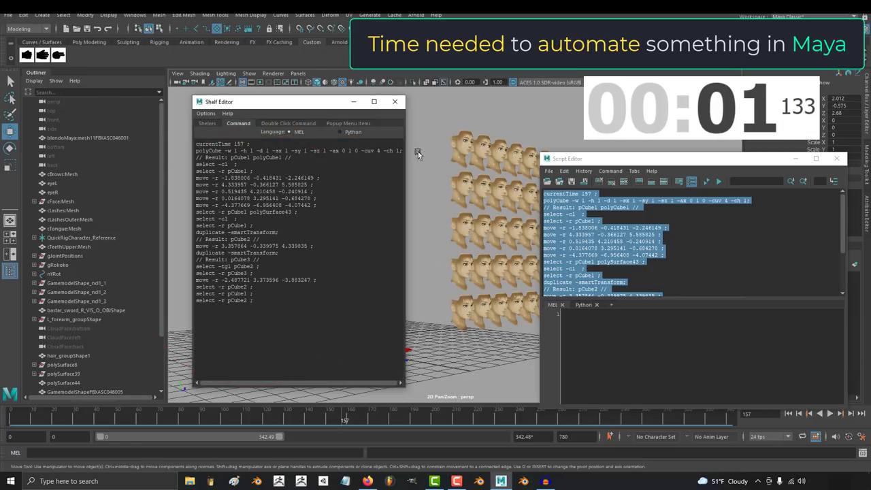
{"action": "left_click", "coordinate": [400, 108]}
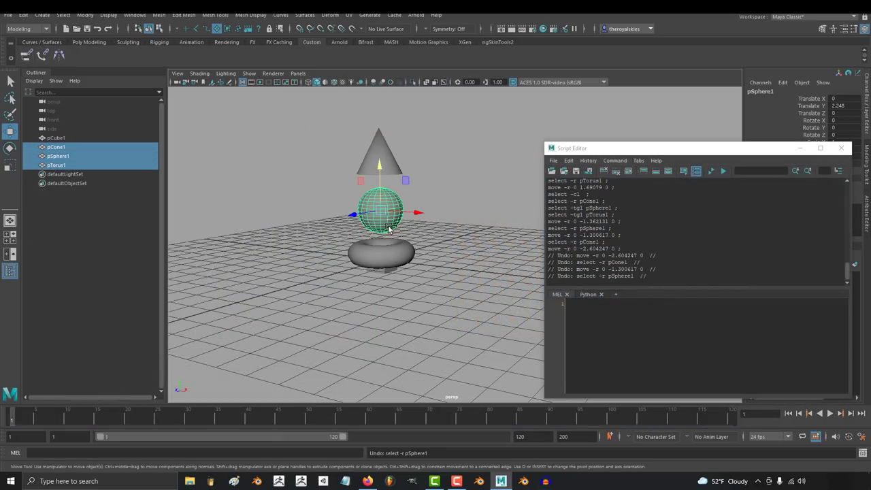
Undo the last downward moves of the stacked cone, sphere and torus, and clear the selection.
{"action": "key", "text": "ctrl+z"}
{"action": "key", "text": "ctrl+z"}
{"action": "key", "text": "ctrl+z"}
{"action": "key", "text": "ctrl+z"}
{"action": "key", "text": "ctrl+z"}
{"action": "left_click", "coordinate": [464, 198]}
{"action": "left_click_drag", "start_coordinate": [548, 241], "coordinate": [592, 277]}
Move the cone by about -4.67, -2.72, 3.09 and the sphere by about 5.58, 0.16, -3.07, and shift the torus and cube off the stack.
{"action": "left_click", "coordinate": [381, 124]}
{"action": "left_click_drag", "start_coordinate": [379, 120], "coordinate": [250, 185]}
{"action": "left_click", "coordinate": [381, 180]}
{"action": "left_click_drag", "start_coordinate": [380, 179], "coordinate": [524, 175]}
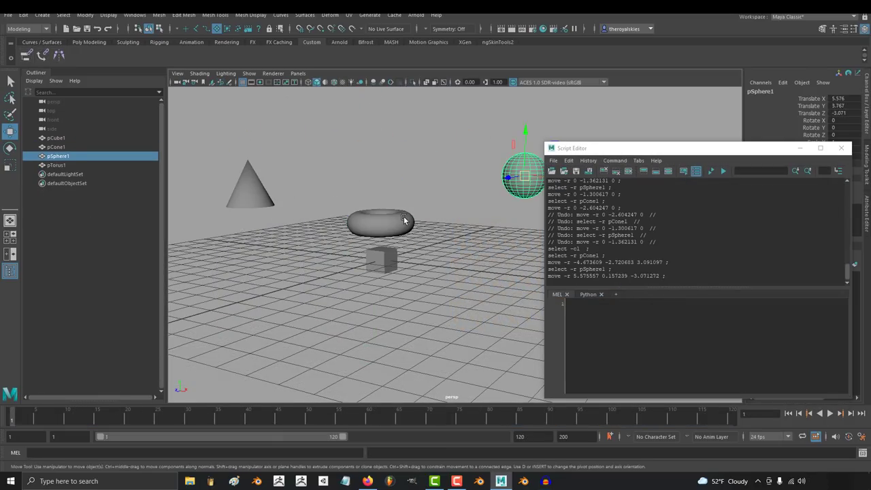
{"action": "left_click_drag", "start_coordinate": [381, 223], "coordinate": [317, 150]}
{"action": "left_click_drag", "start_coordinate": [381, 260], "coordinate": [475, 277]}
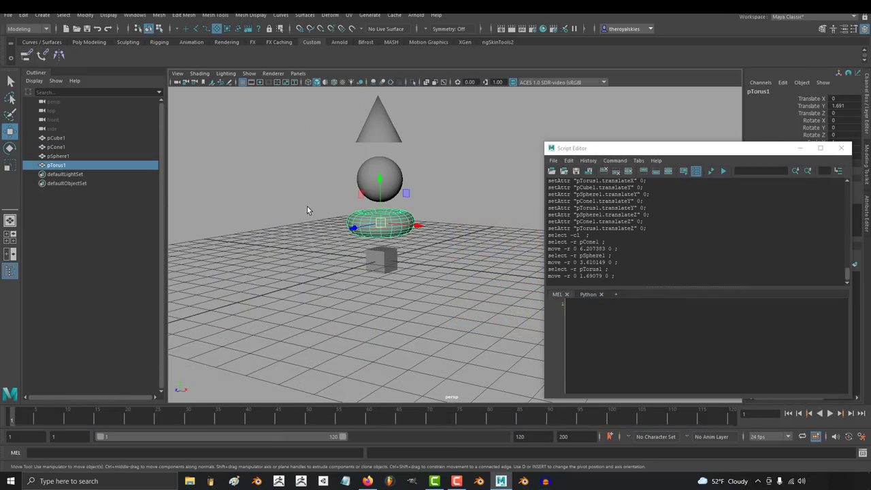
Move the sphere, torus, cube and cone off the stack toward negative X, and run the third Custom shelf command to restack them.
{"action": "left_click", "coordinate": [385, 179]}
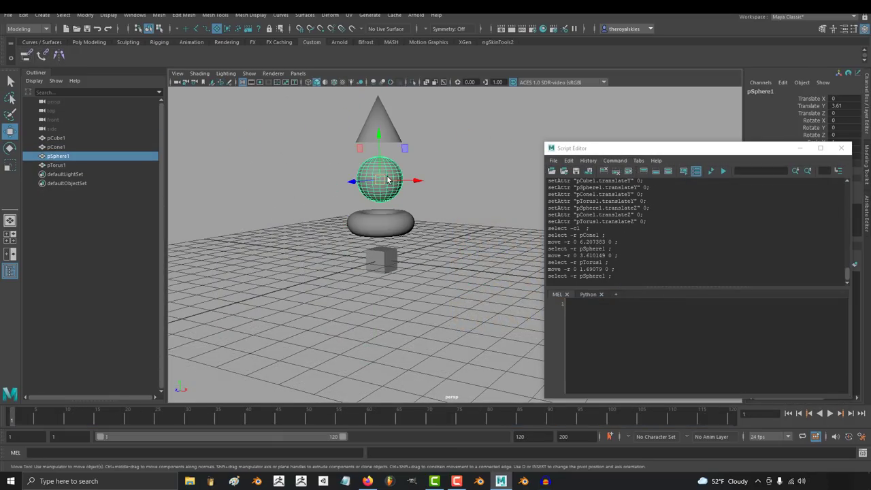
{"action": "left_click_drag", "start_coordinate": [381, 179], "coordinate": [257, 157]}
{"action": "left_click", "coordinate": [379, 225]}
{"action": "left_click_drag", "start_coordinate": [379, 224], "coordinate": [242, 234]}
{"action": "left_click", "coordinate": [381, 260]}
{"action": "left_click_drag", "start_coordinate": [381, 260], "coordinate": [227, 314]}
{"action": "left_click", "coordinate": [380, 140]}
{"action": "left_click_drag", "start_coordinate": [378, 123], "coordinate": [214, 127]}
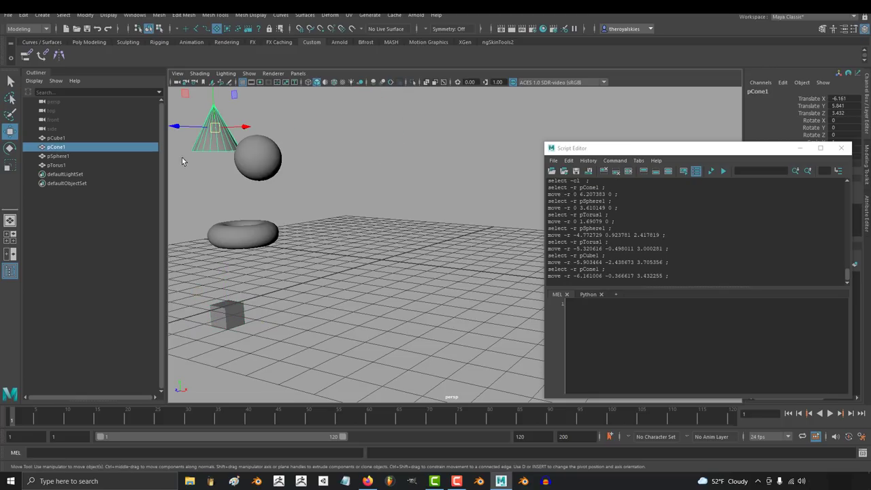
{"action": "left_click", "coordinate": [59, 57]}
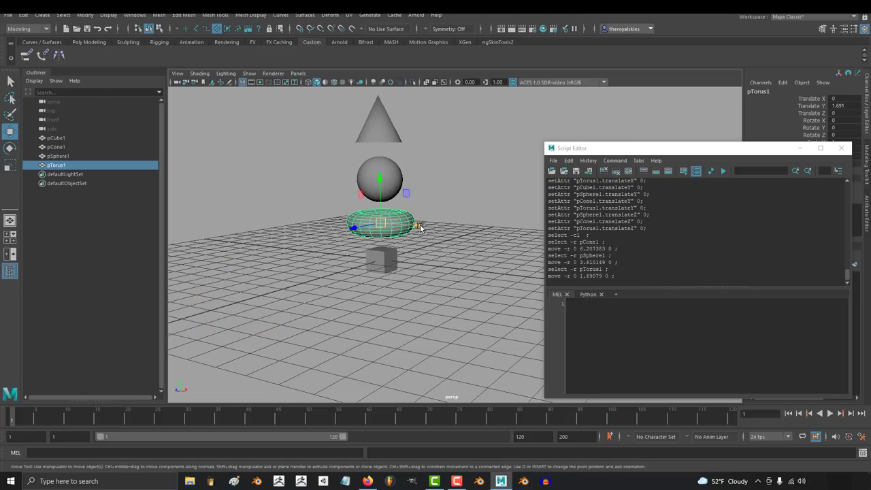
{"action": "key", "text": "f"}
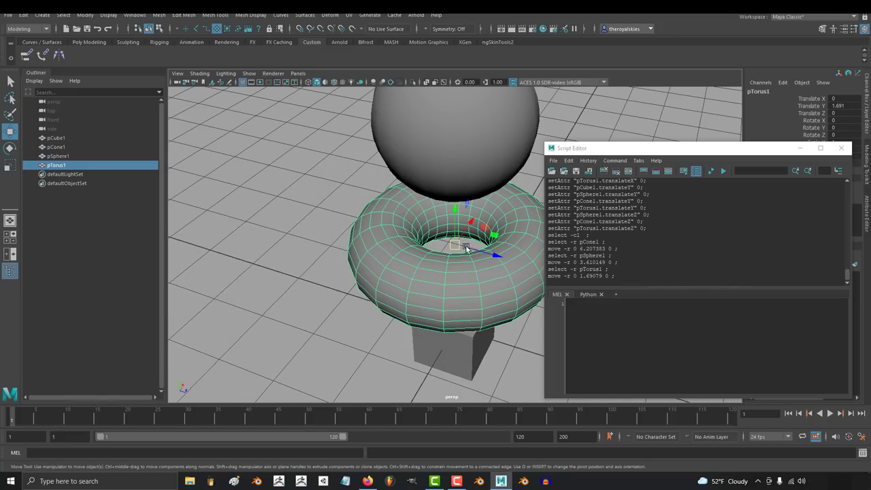
{"action": "right_click_drag", "start_coordinate": [467, 248], "coordinate": [408, 230], "text": "alt"}
{"action": "middle_click_drag", "start_coordinate": [408, 230], "coordinate": [363, 283], "text": "alt"}
{"action": "left_click_drag", "start_coordinate": [362, 283], "coordinate": [699, 238], "text": "alt"}
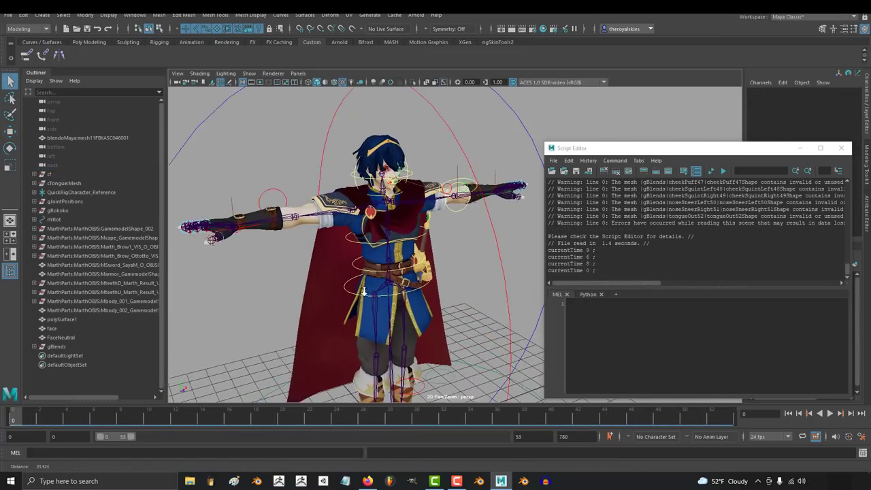
Orbit around the caped character, and scrub its animation back and forth on the timeline, ending at frame 31.
{"action": "left_click_drag", "start_coordinate": [363, 291], "coordinate": [382, 261], "text": "alt"}
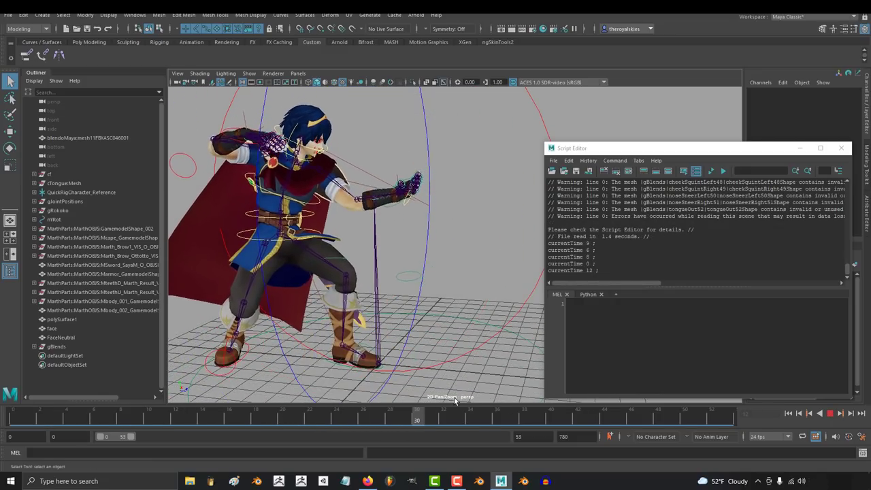
{"action": "left_click_drag", "start_coordinate": [454, 398], "coordinate": [203, 423]}
{"action": "left_click_drag", "start_coordinate": [208, 422], "coordinate": [324, 419]}
{"action": "left_click_drag", "start_coordinate": [317, 420], "coordinate": [230, 423]}
{"action": "left_click_drag", "start_coordinate": [224, 423], "coordinate": [430, 420]}
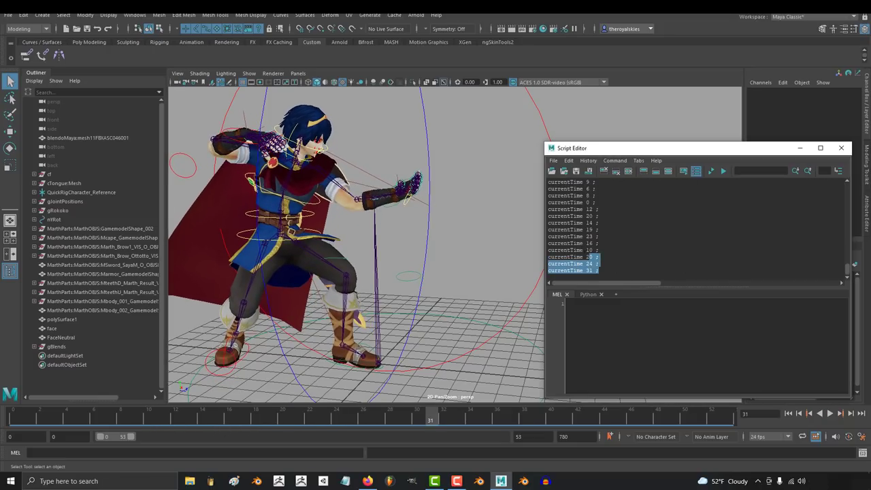
Copy the MEL command history from the Script Editor, paste it into the shelf item's command and close the Shelf Editor.
{"action": "left_click_drag", "start_coordinate": [589, 257], "coordinate": [532, 180]}
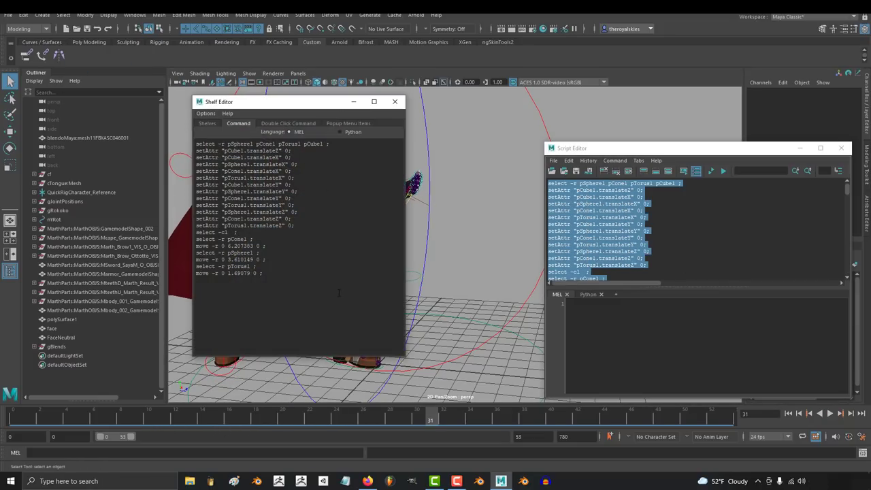
{"action": "key", "text": "ctrl+v"}
{"action": "left_click", "coordinate": [394, 101]}
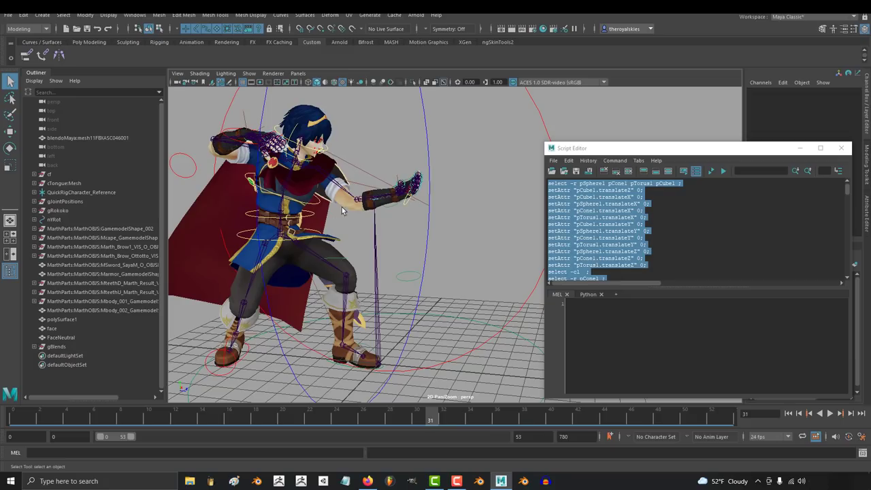
Scrub the caped character's animation back to frame 0.
{"action": "left_click_drag", "start_coordinate": [454, 421], "coordinate": [10, 385]}
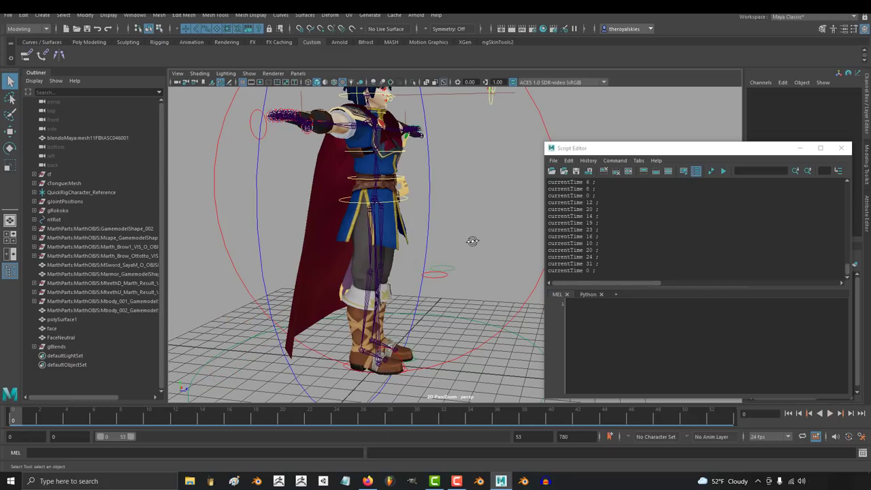
{"action": "left_click_drag", "start_coordinate": [472, 241], "coordinate": [408, 248], "text": "alt"}
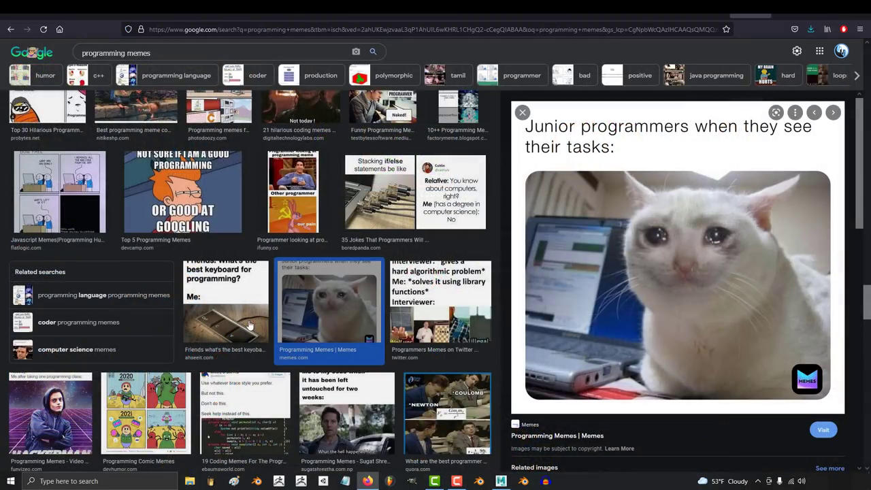
Skim the programming memes image results, and switch to Blender to examine the armored character's front, shoulders and legs.
{"action": "scroll", "coordinate": [249, 325], "scroll_direction": "down", "scroll_amount": 2}
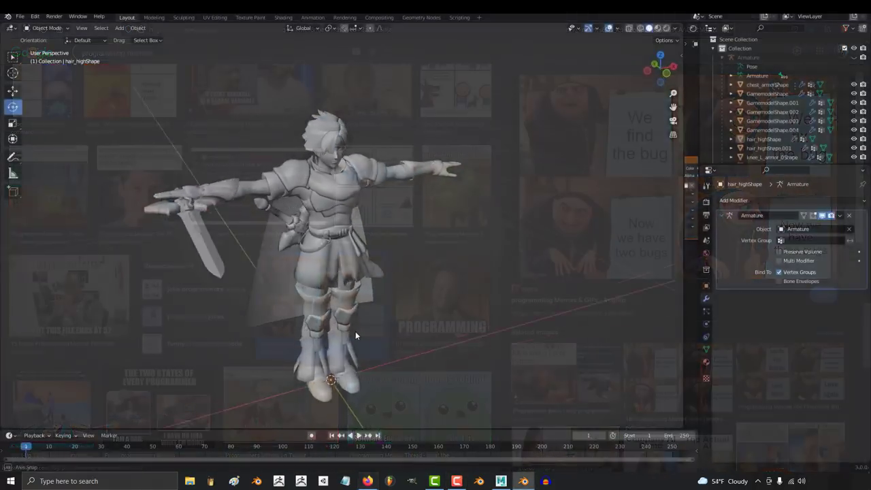
{"action": "middle_click_drag", "start_coordinate": [355, 332], "coordinate": [438, 332]}
{"action": "key", "text": "KP_1"}
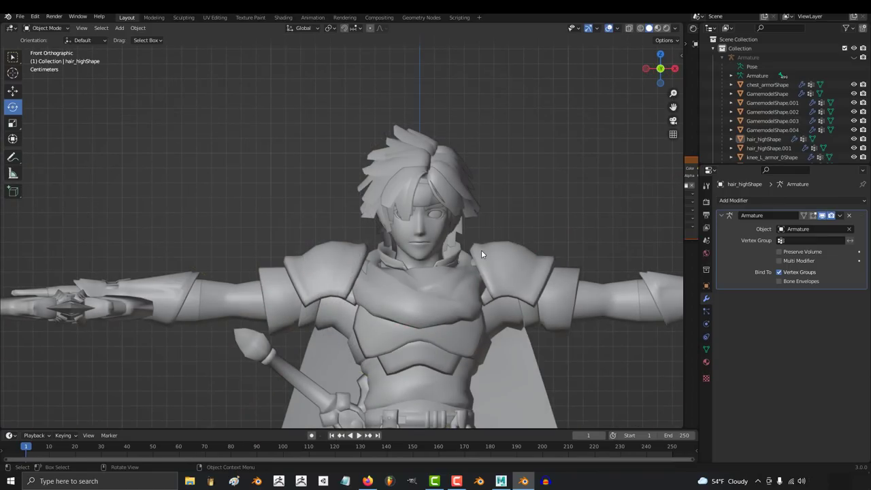
{"action": "scroll", "coordinate": [481, 250], "scroll_direction": "down", "scroll_amount": 2}
{"action": "scroll", "coordinate": [442, 270], "scroll_direction": "up", "scroll_amount": 5}
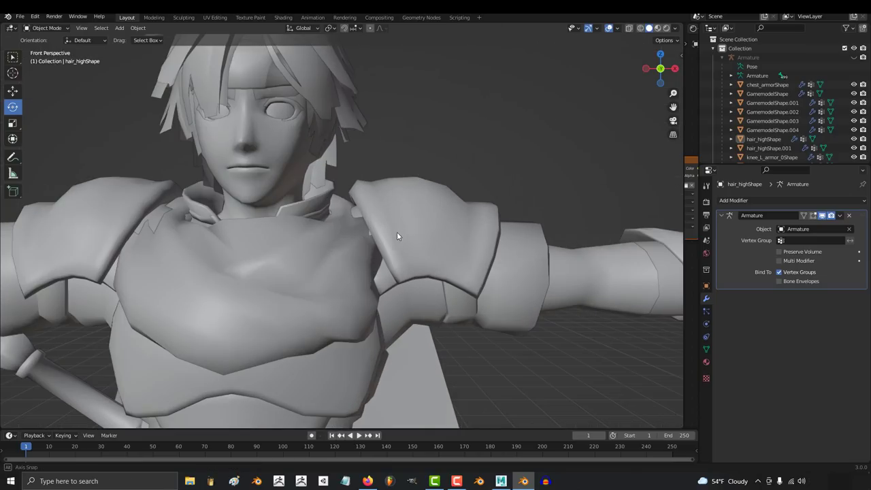
{"action": "middle_click_drag", "start_coordinate": [397, 231], "coordinate": [361, 178]}
{"action": "scroll", "coordinate": [363, 184], "scroll_direction": "down", "scroll_amount": 4}
{"action": "middle_click_drag", "start_coordinate": [386, 347], "coordinate": [284, 243], "text": "shift"}
{"action": "middle_click_drag", "start_coordinate": [285, 244], "coordinate": [435, 244]}
{"action": "scroll", "coordinate": [436, 257], "scroll_direction": "up", "scroll_amount": 3}
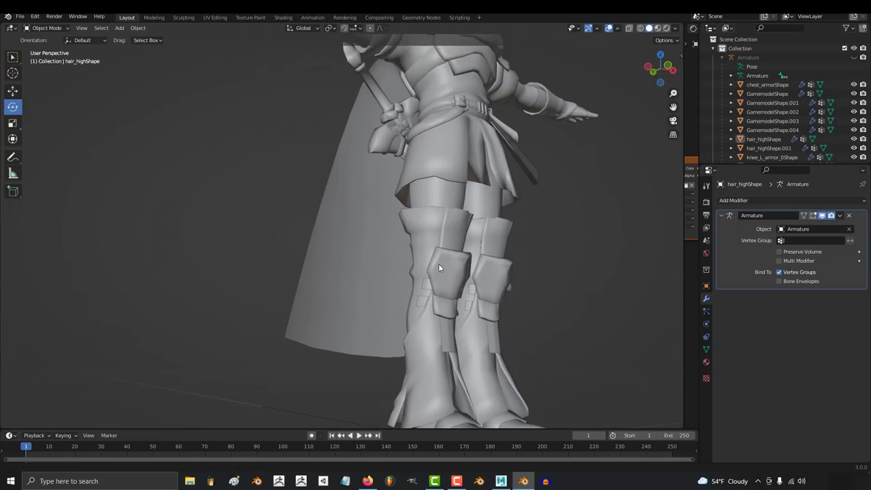
{"action": "middle_click_drag", "start_coordinate": [454, 185], "coordinate": [400, 303], "text": "shift"}
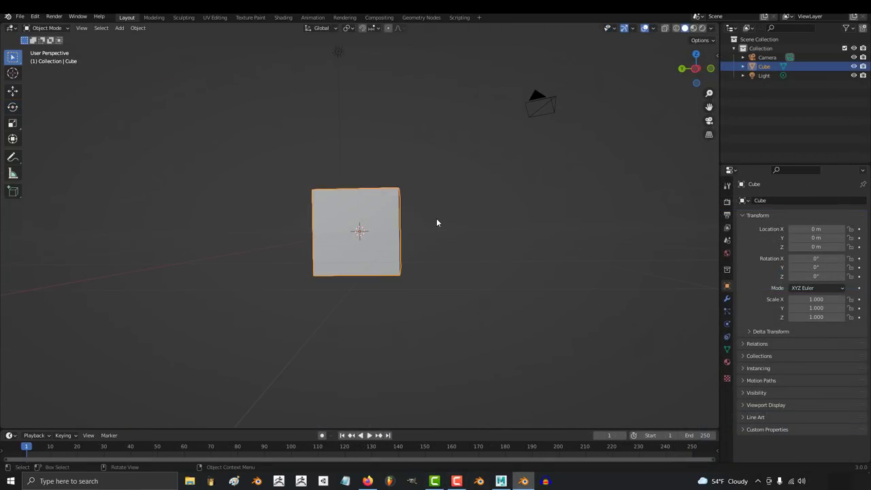
Split an area off above the 3D viewport, set it to the Info editor and enlarge it.
{"action": "scroll", "coordinate": [436, 217], "scroll_direction": "down", "scroll_amount": 3}
{"action": "middle_click_drag", "start_coordinate": [381, 216], "coordinate": [434, 248]}
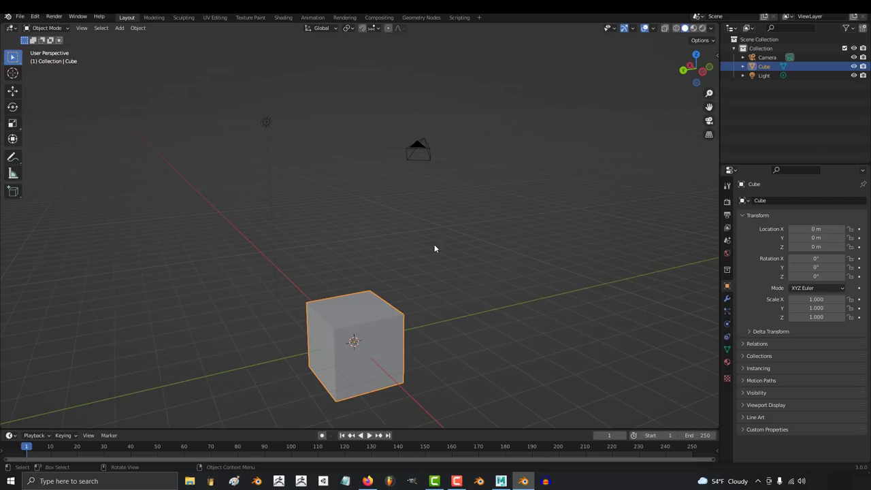
{"action": "left_click_drag", "start_coordinate": [3, 28], "coordinate": [3, 99]}
{"action": "left_click", "coordinate": [12, 28]}
{"action": "left_click", "coordinate": [202, 74]}
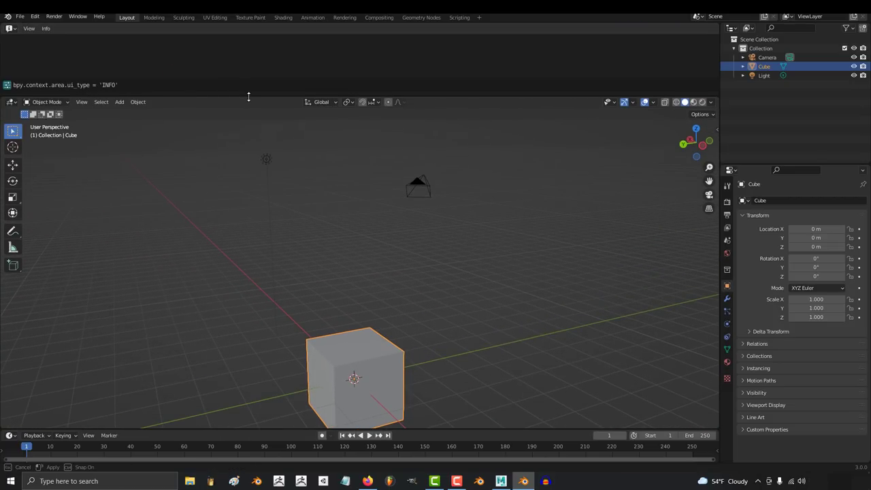
{"action": "left_click_drag", "start_coordinate": [249, 94], "coordinate": [249, 124]}
Move the cube by about -0.58, -2.33, 0.99 and again by 1.86, 4.34, 0.72, and rotate it freely.
{"action": "key", "text": "g"}
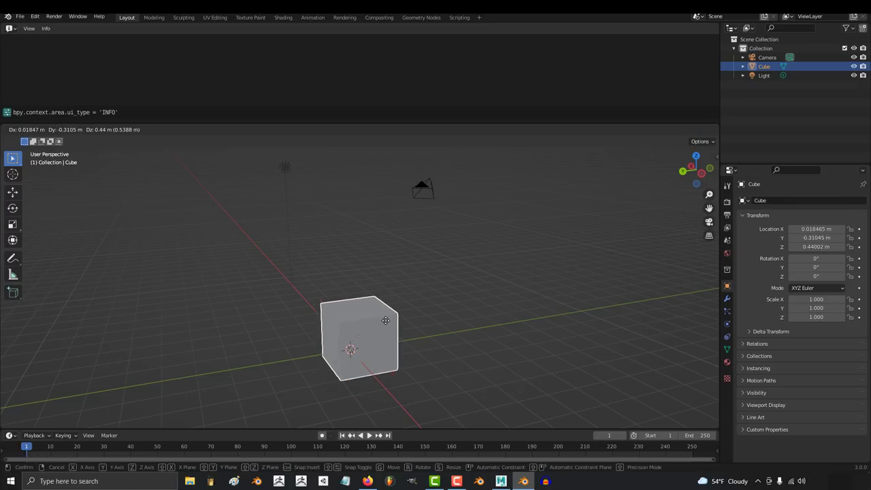
{"action": "left_click", "coordinate": [443, 306]}
{"action": "key", "text": "g"}
{"action": "left_click", "coordinate": [304, 290]}
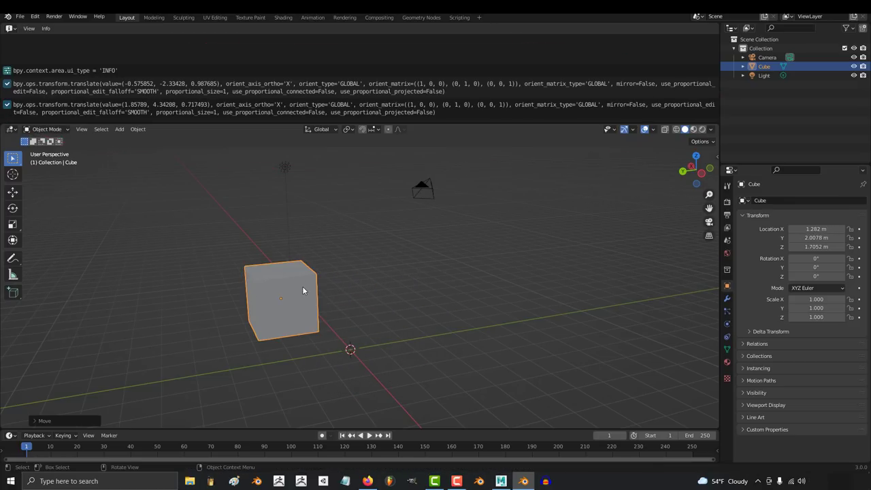
{"action": "key", "text": "r"}
{"action": "left_click", "coordinate": [381, 383]}
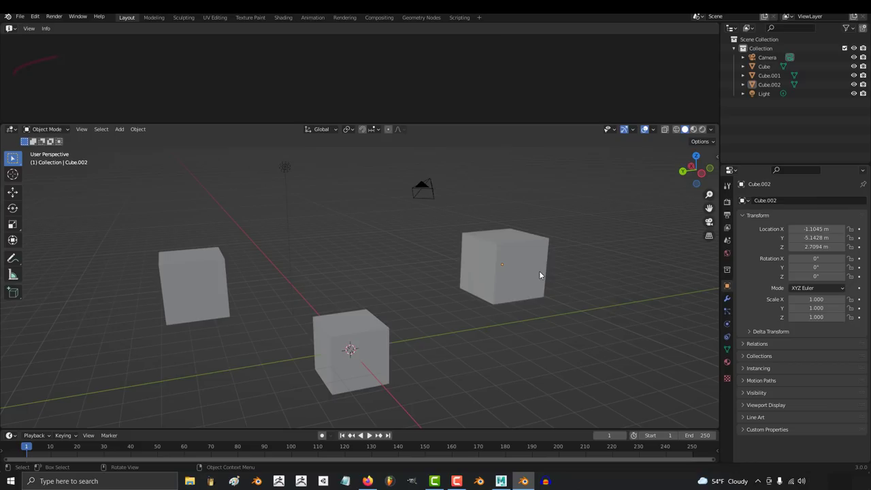
Select all three cubes together in one order and again in the reverse order, and clear the selection.
{"action": "left_click", "coordinate": [518, 274]}
{"action": "left_click", "coordinate": [356, 346], "text": "shift"}
{"action": "left_click", "coordinate": [206, 291], "text": "shift"}
{"action": "left_click", "coordinate": [245, 302]}
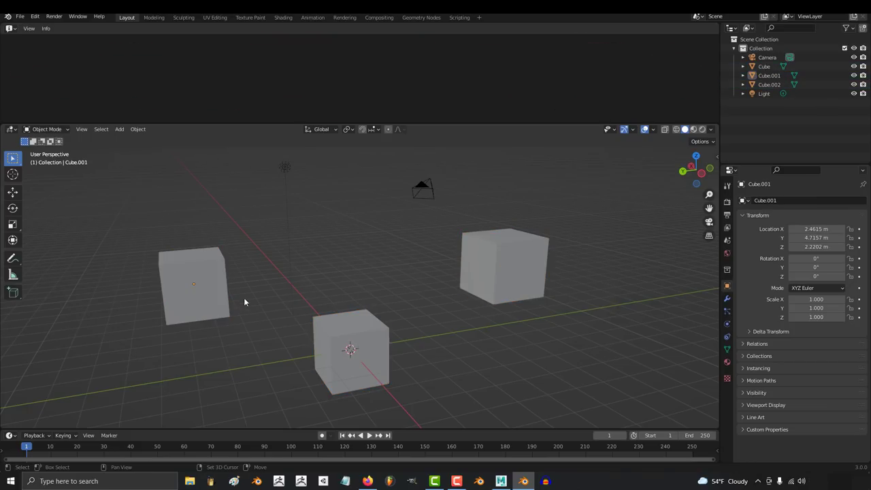
{"action": "left_click", "coordinate": [365, 356], "text": "shift"}
{"action": "left_click", "coordinate": [512, 264], "text": "shift"}
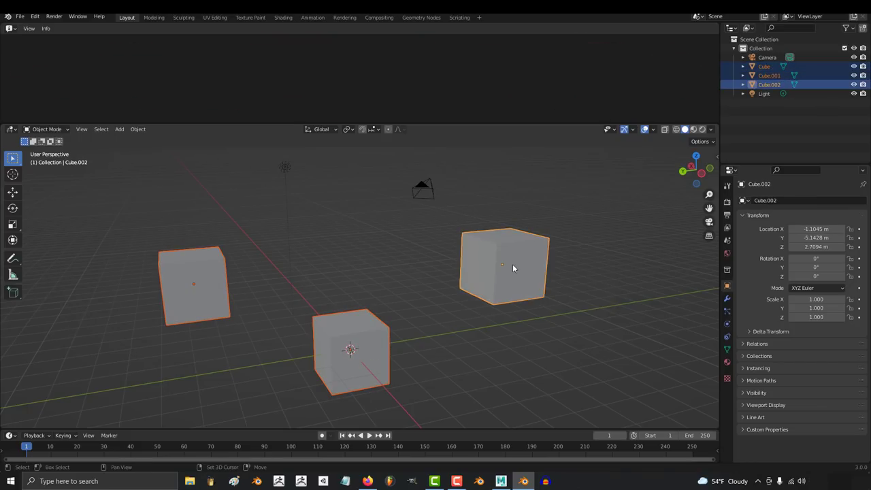
{"action": "left_click", "coordinate": [348, 256]}
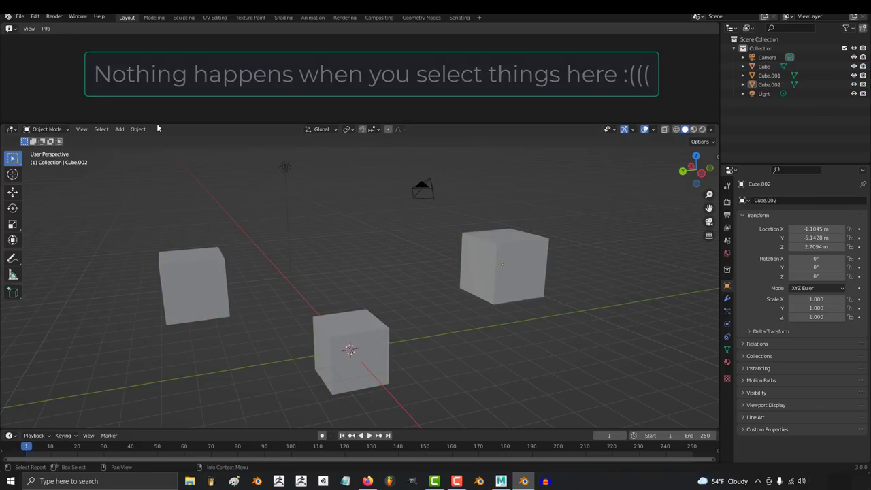
Move Cube.002 by about 2.19, 4.92, 1.10, Cube.001 by about 1.05, 2.01, 0.93, and Cube to about 1.88, 4.25, 0.91 m.
{"action": "left_click_drag", "start_coordinate": [502, 266], "coordinate": [331, 235]}
{"action": "left_click_drag", "start_coordinate": [187, 266], "coordinate": [117, 232]}
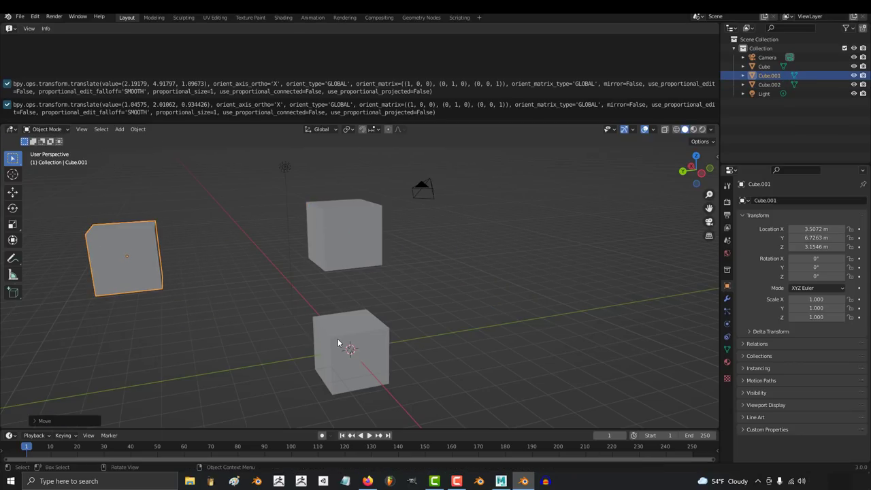
{"action": "left_click_drag", "start_coordinate": [338, 343], "coordinate": [257, 327]}
{"action": "left_click_drag", "start_coordinate": [257, 327], "coordinate": [205, 317]}
Brush short strokes across the top of the lowest cube in Sculpt Mode with SculptDraw, radius 50 px and strength 0.500.
{"action": "mouse_move", "coordinate": [244, 301]}
{"action": "left_mouse_down"}
{"action": "mouse_move", "coordinate": [242, 286]}
{"action": "mouse_move", "coordinate": [234, 292]}
{"action": "left_mouse_up"}
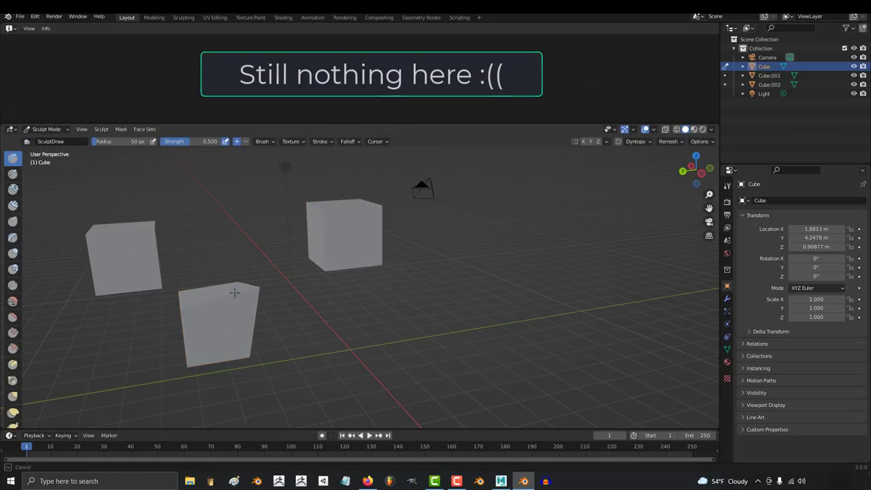
{"action": "mouse_move", "coordinate": [260, 288]}
{"action": "left_mouse_down"}
{"action": "mouse_move", "coordinate": [250, 280]}
{"action": "mouse_move", "coordinate": [237, 291]}
{"action": "left_mouse_up"}
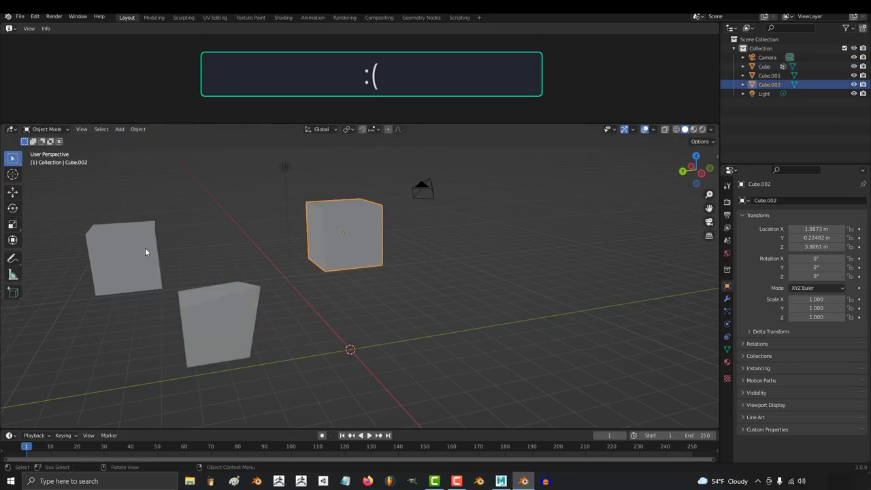
Select Cube.001 and Cube.002 alternately, followed by the camera and the light.
{"action": "left_click", "coordinate": [145, 249]}
{"action": "left_click", "coordinate": [337, 243]}
{"action": "left_click", "coordinate": [142, 256]}
{"action": "left_click", "coordinate": [331, 249]}
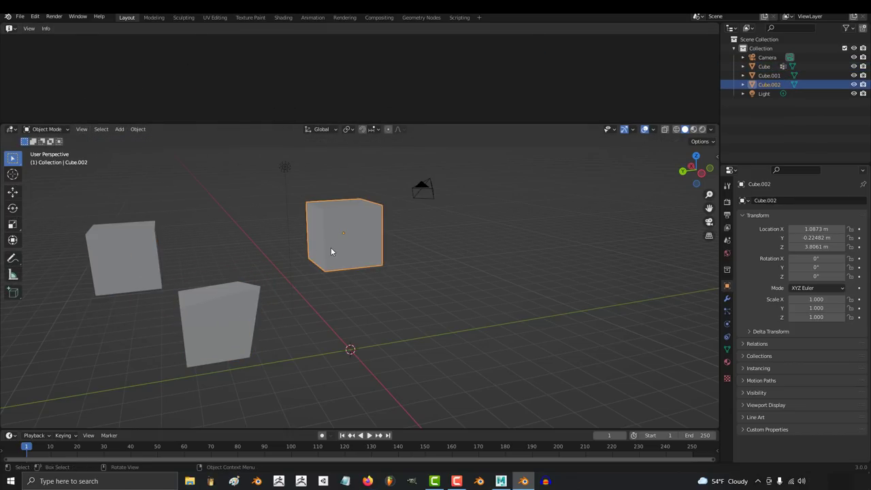
{"action": "left_click", "coordinate": [421, 190]}
{"action": "left_click", "coordinate": [285, 167]}
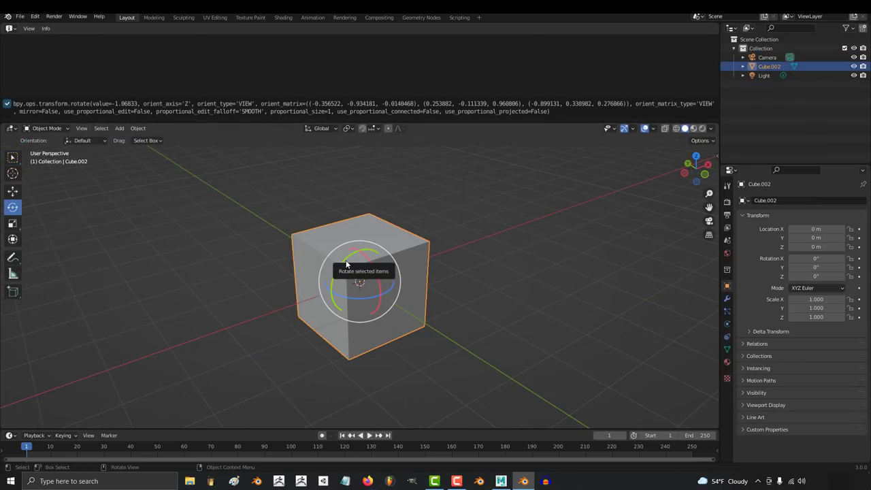
Rotate Cube.002 about -70.1° around Y, pick its logged rotate command in the Info editor and undo the rotation.
{"action": "left_click_drag", "start_coordinate": [346, 260], "coordinate": [320, 300]}
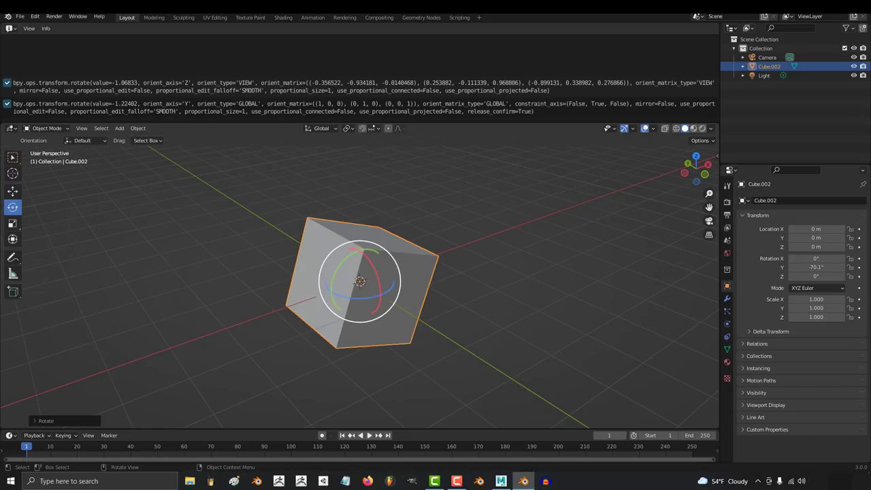
{"action": "left_click", "coordinate": [249, 117]}
{"action": "key", "text": "ctrl+z"}
Run the copied rotate command of -1.22402 about Y in a Python Console, and change that area to a Text Editor.
{"action": "left_click", "coordinate": [10, 28]}
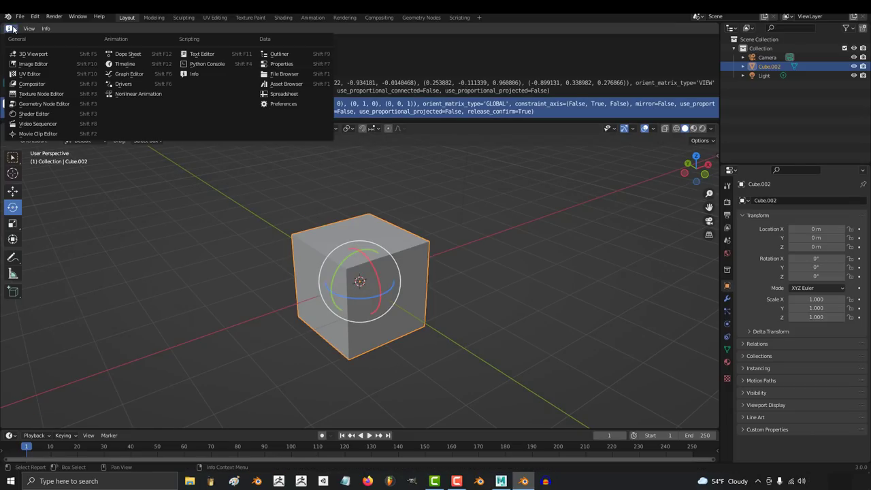
{"action": "left_click", "coordinate": [210, 63]}
{"action": "type", "text": "bpy.ops.transform.rotate(value=-1.22402, orient_axis='Y', orient_type='GLOBAL', orient_matrix=((1, 0, 0), (0, 1, 0), (0, 0, 1)), orient_matrix_type='GLOBAL', constraint_axis=(False, True, False), mirror=False, use_proportional_edit=False, proportional_edit_falloff='SMOOTH', proportional_size=1, use_proportional_connected=False, use_proportional_projected=False, release_confirm=True)"}
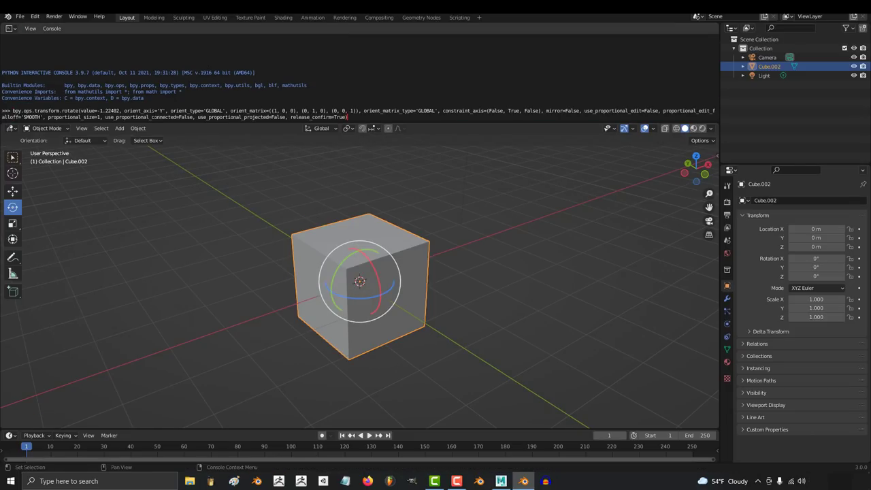
{"action": "key", "text": "Return"}
{"action": "key", "text": "ctrl+z"}
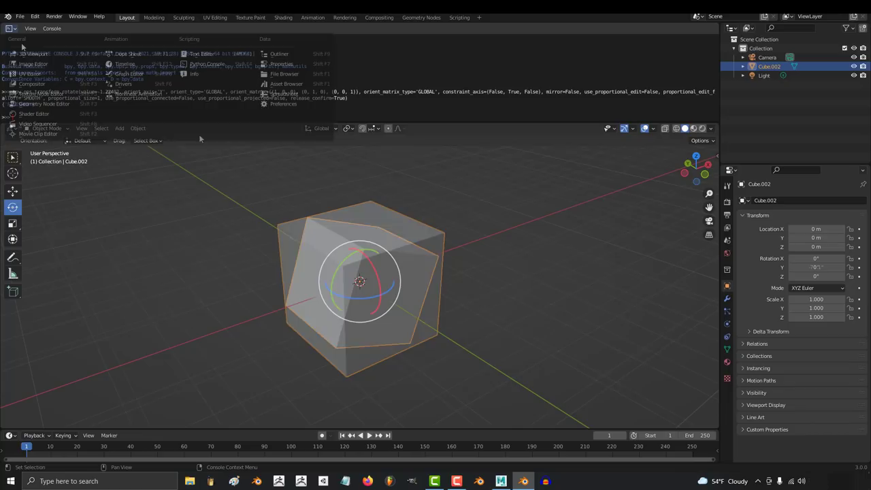
{"action": "left_click", "coordinate": [10, 28]}
{"action": "left_click", "coordinate": [213, 52]}
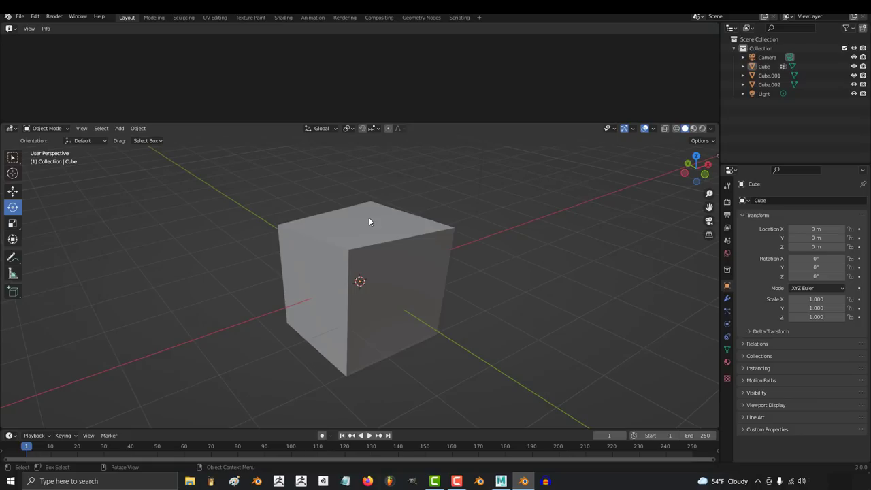
Trackball-rotate the cube by about -0.09, 1.73 and select the logged trackball command in the Info editor.
{"action": "key", "text": "r"}
{"action": "key", "text": "r"}
{"action": "left_click", "coordinate": [387, 230]}
{"action": "left_click", "coordinate": [341, 104]}
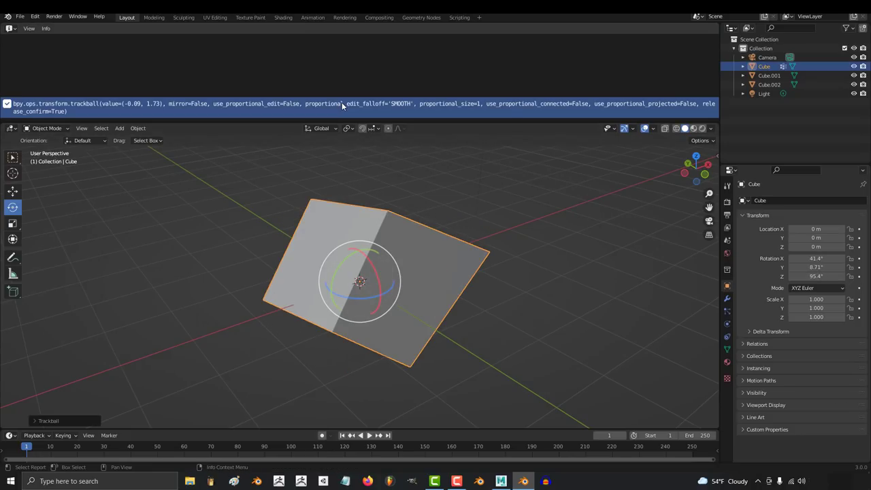
Open the Quick Favorites and check which options are offered for the Shade Smooth entry.
{"action": "key", "text": "q"}
{"action": "right_click", "coordinate": [203, 278]}
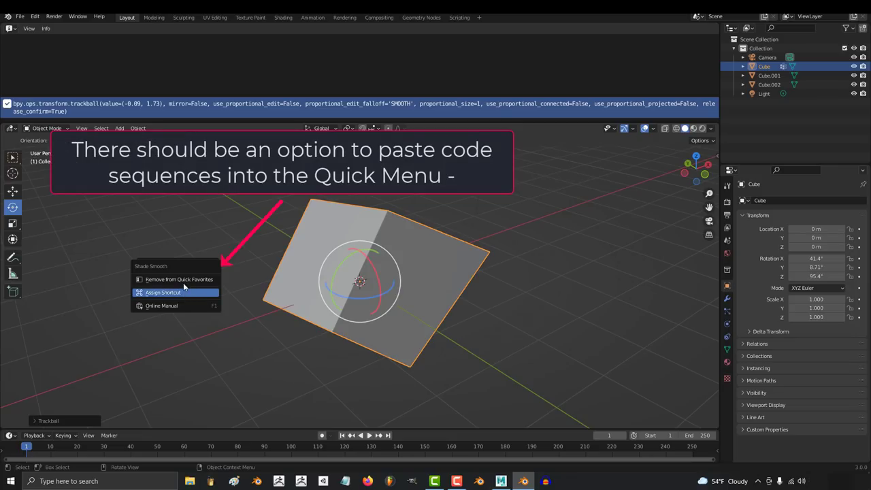
{"action": "key", "text": "q"}
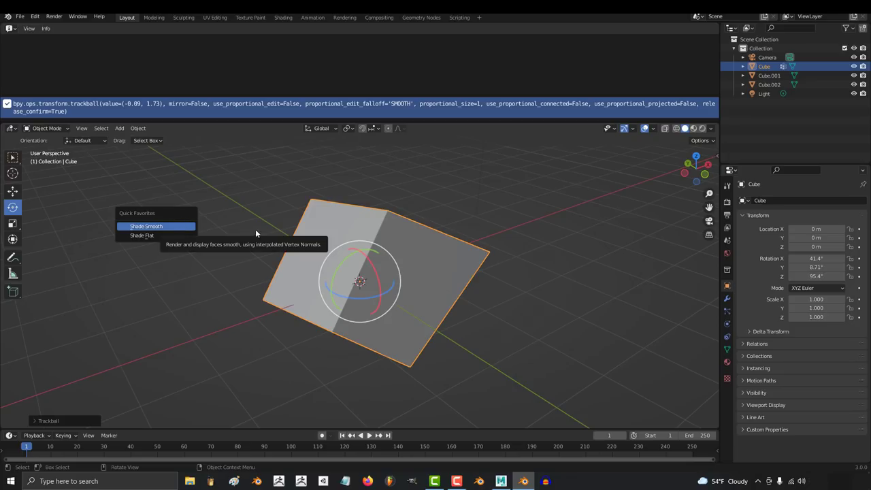
{"action": "middle_click_drag", "start_coordinate": [564, 334], "coordinate": [39, 331]}
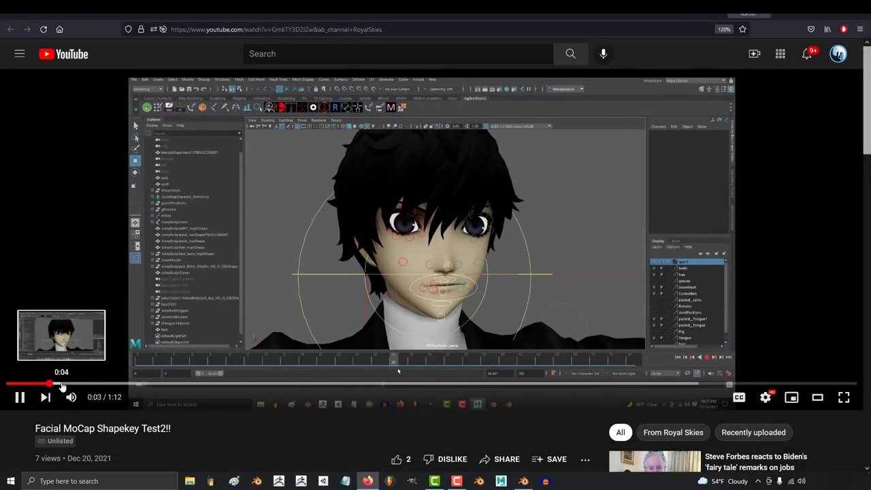
Skip ahead in the YouTube video "Facial MoCap Shapekey Test2!!".
{"action": "left_click", "coordinate": [139, 385]}
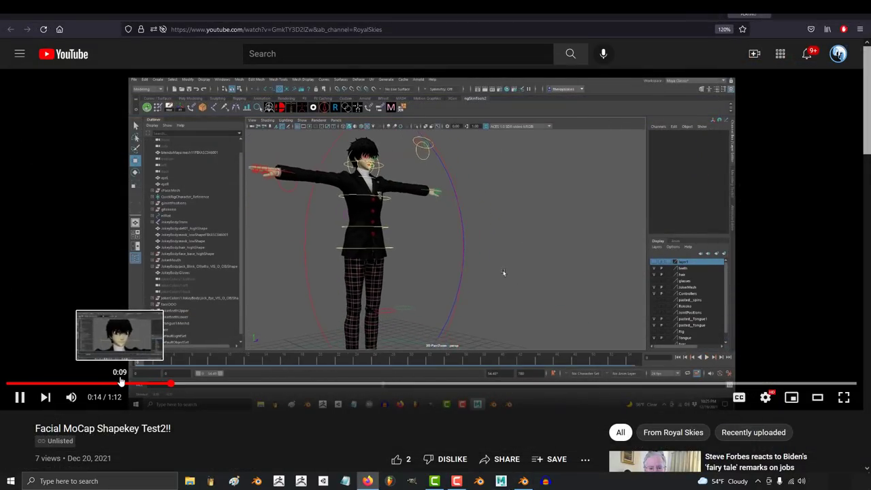